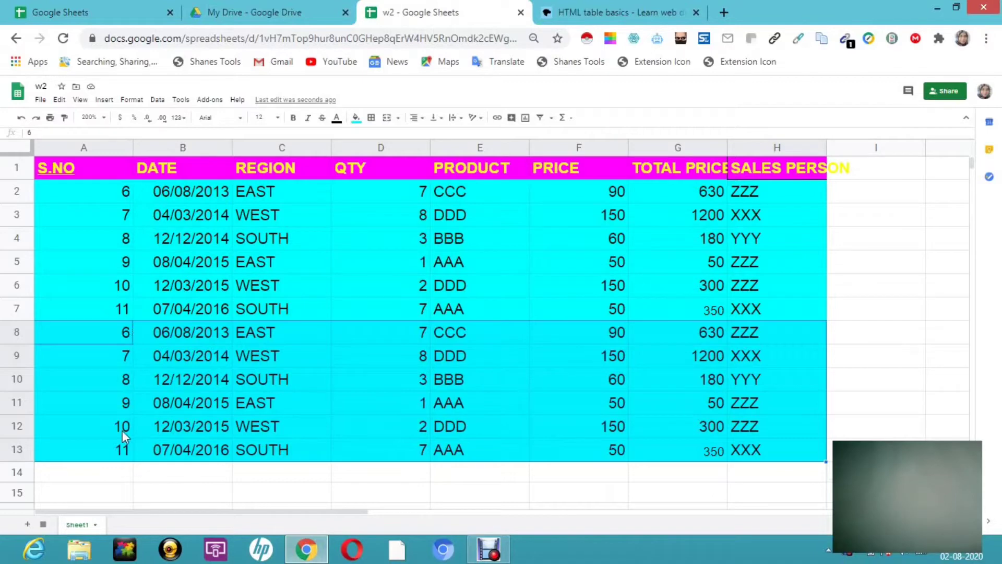
- Drag-select the whole sales table, headers included, from A1 down to row 13
{"action": "mouse_move", "coordinate": [102, 162]}
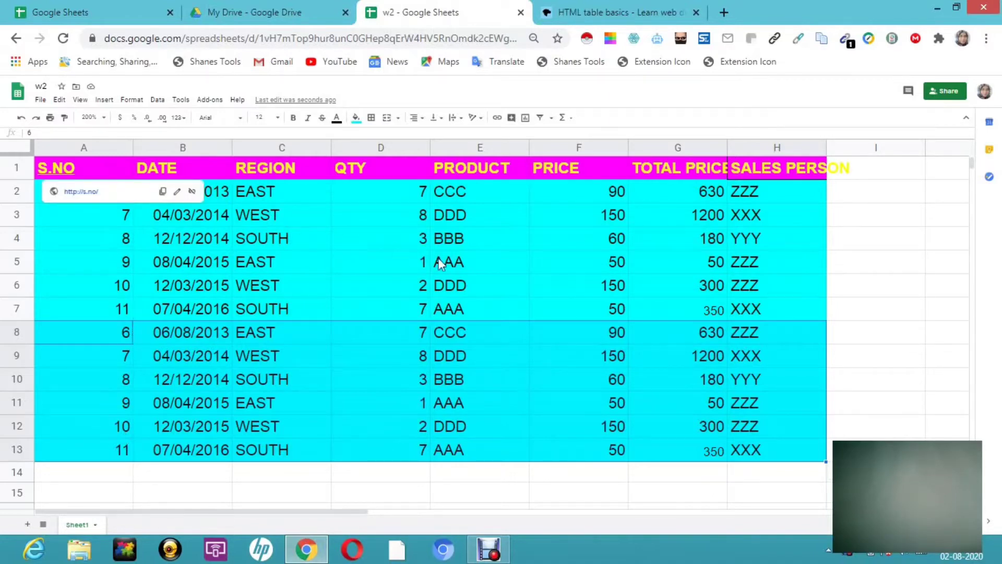
{"action": "left_click_drag", "start_coordinate": [99, 166], "coordinate": [821, 466]}
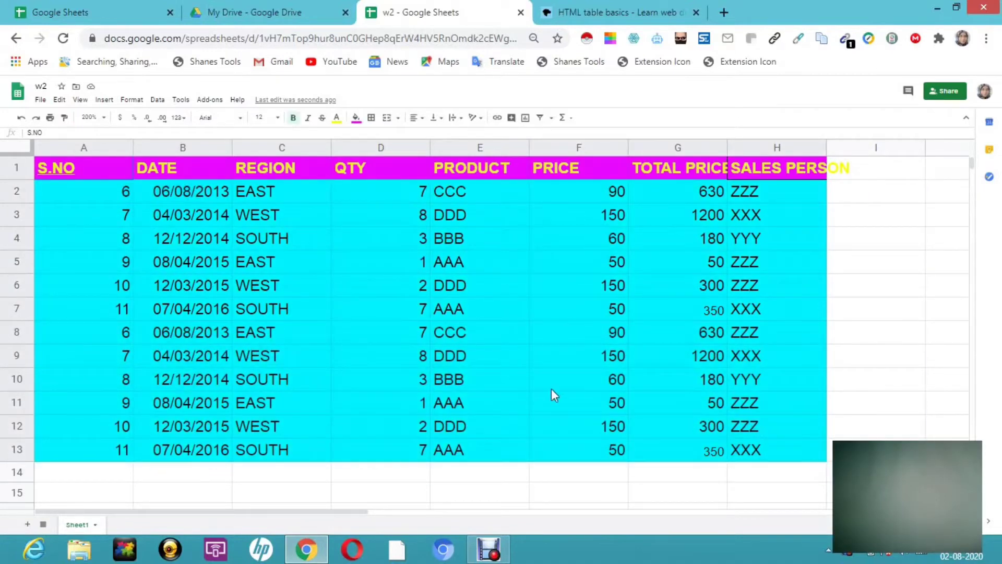
- Remove duplicates across all columns, deleting the 6 repeated sales rows
{"action": "left_click", "coordinate": [156, 103]}
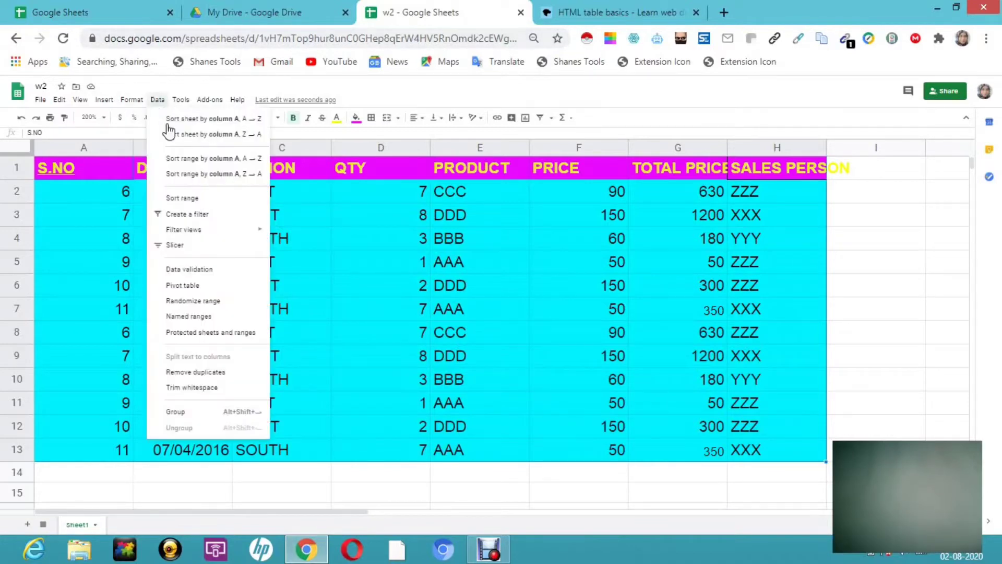
{"action": "left_click", "coordinate": [203, 372]}
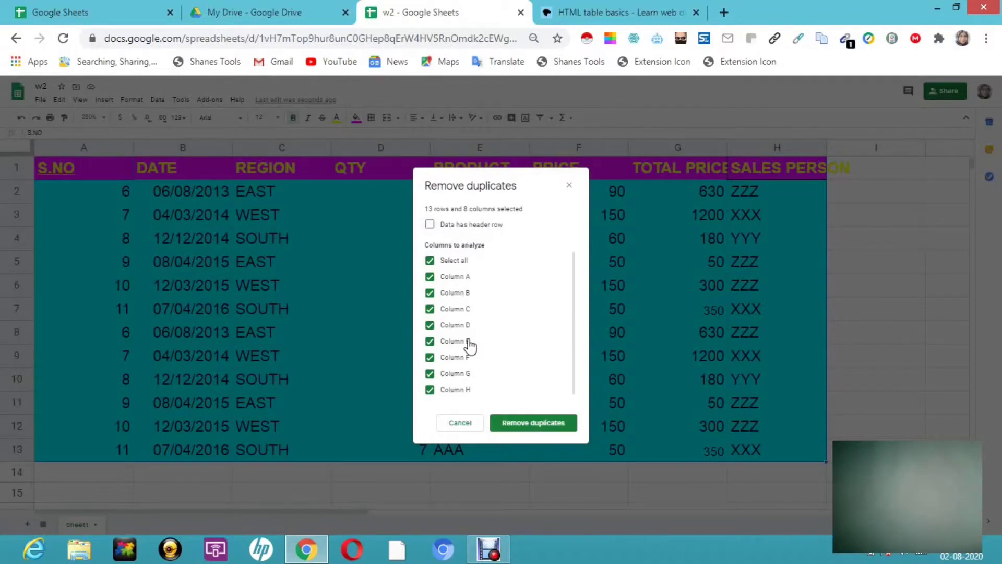
{"action": "left_click", "coordinate": [529, 426]}
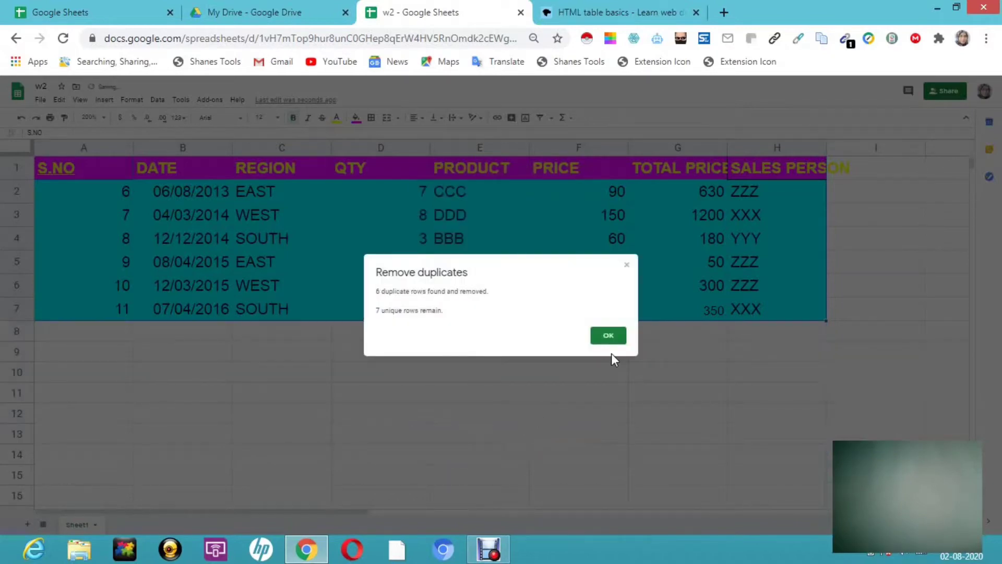
{"action": "left_click", "coordinate": [608, 335]}
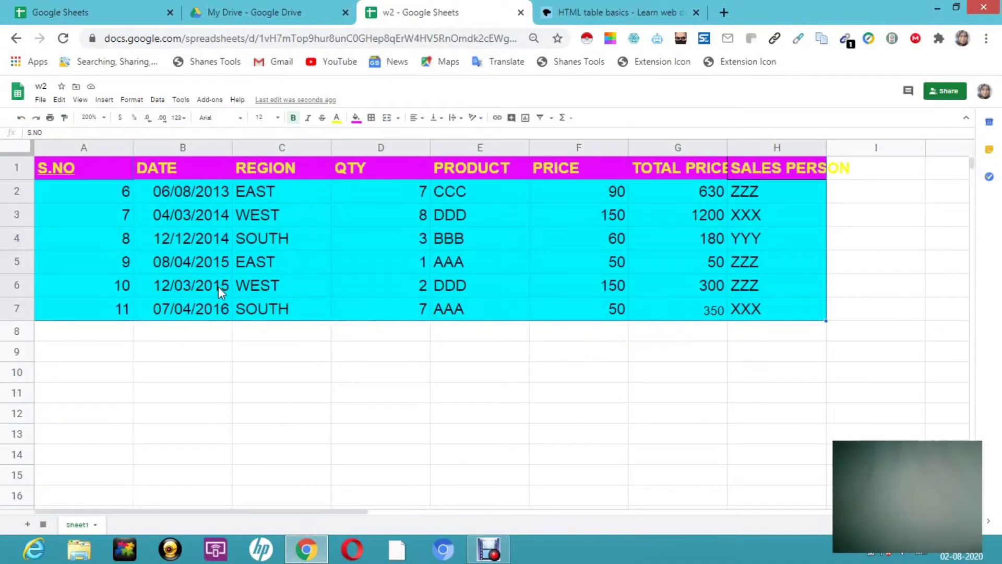
- Undo the duplicate removal to restore rows 8–13, then begin editing empty cell A15
{"action": "left_click", "coordinate": [20, 125]}
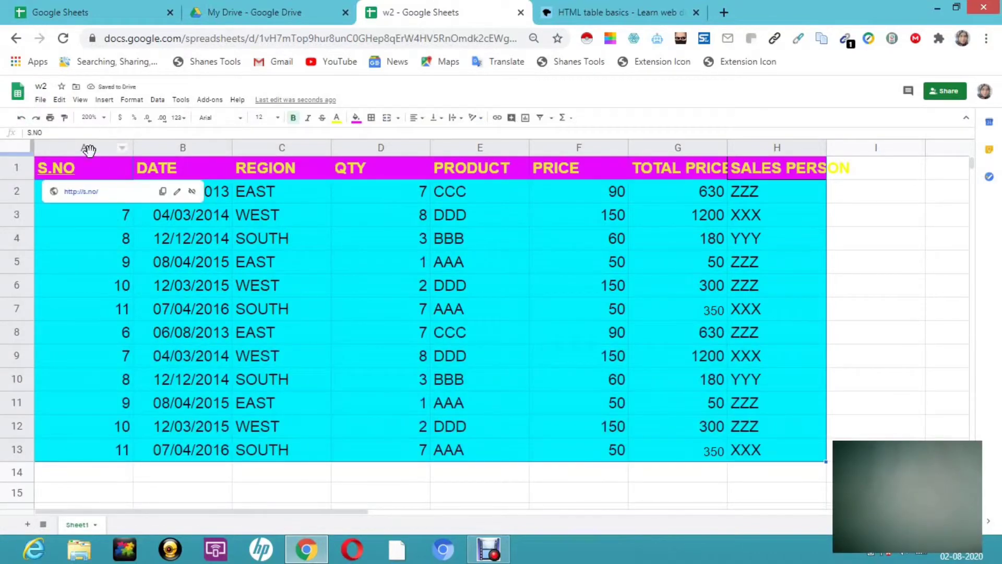
{"action": "left_click", "coordinate": [66, 211]}
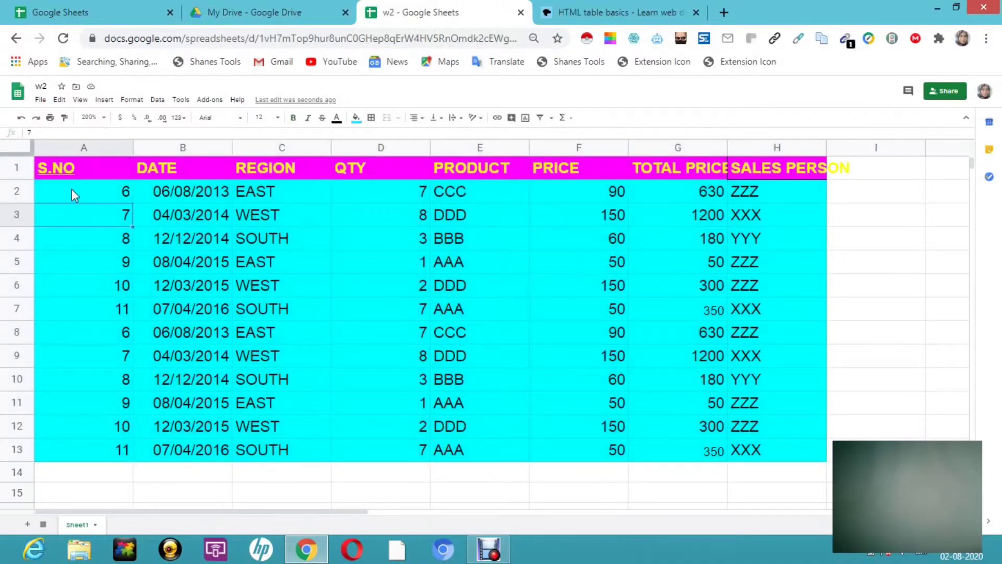
{"action": "double_click", "coordinate": [73, 193]}
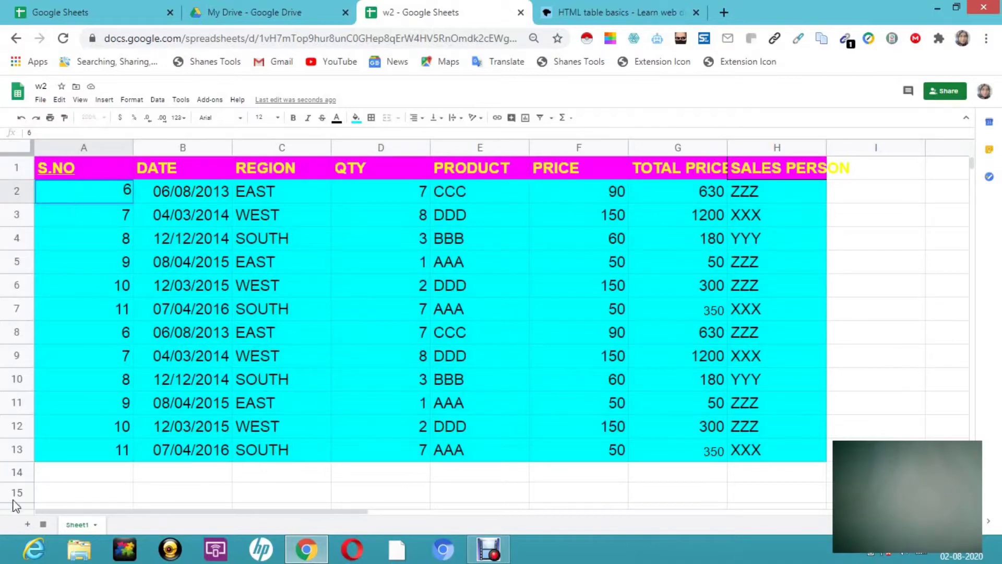
{"action": "double_click", "coordinate": [80, 493]}
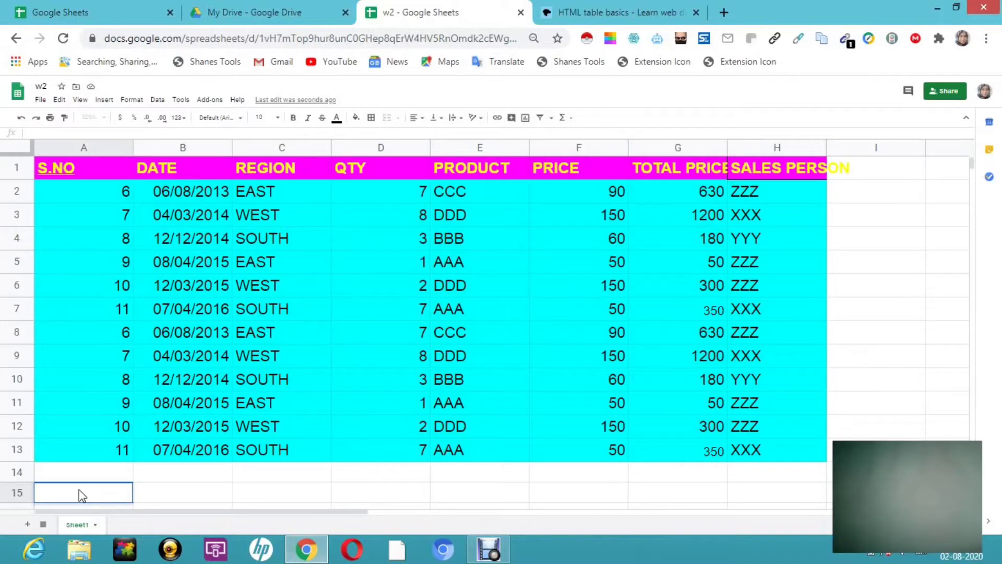
- Enter =UNIQUE(A2:H13) in cell A15 to list the unique sales rows
{"action": "type", "text": "="}
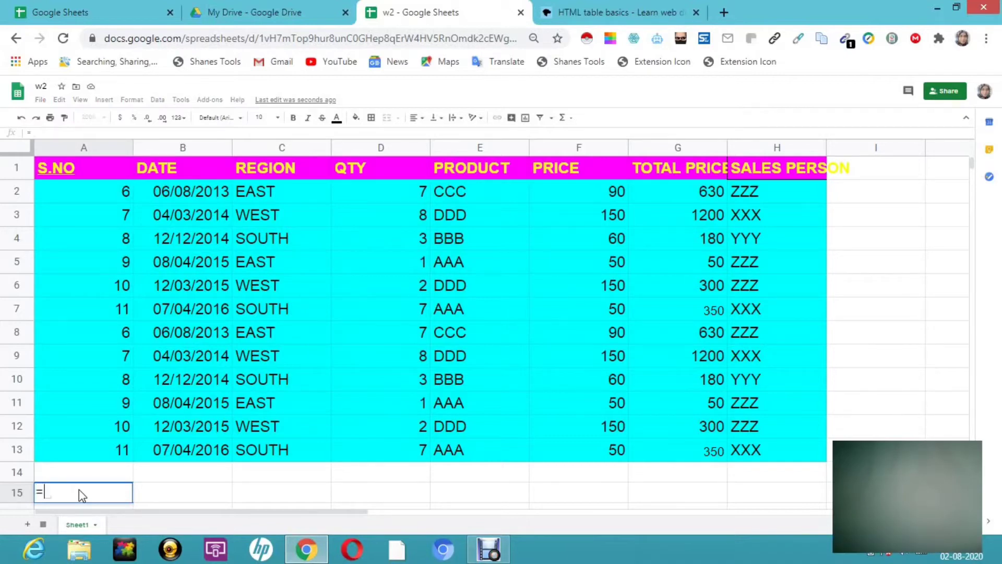
{"action": "type", "text": "uni"}
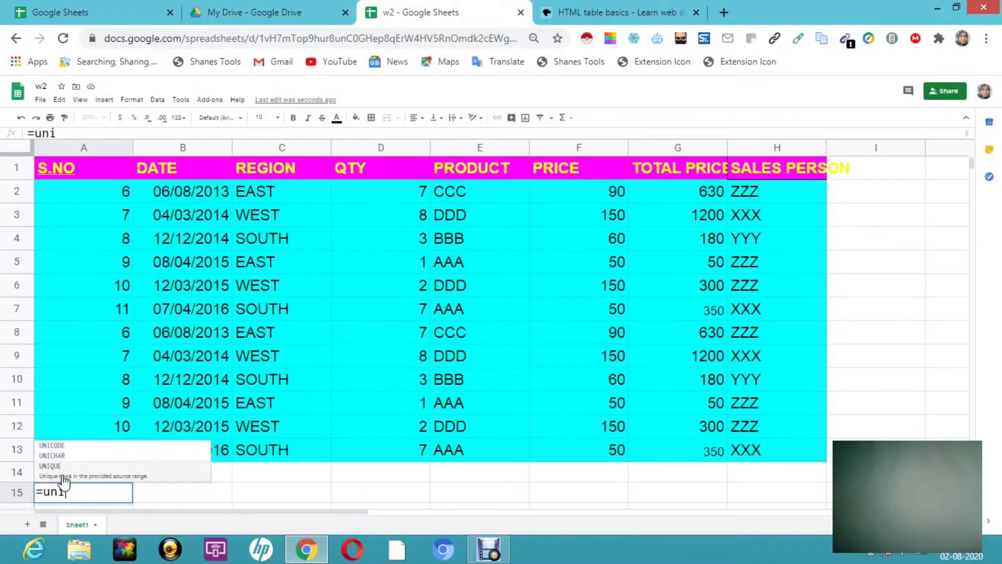
{"action": "left_click", "coordinate": [64, 479]}
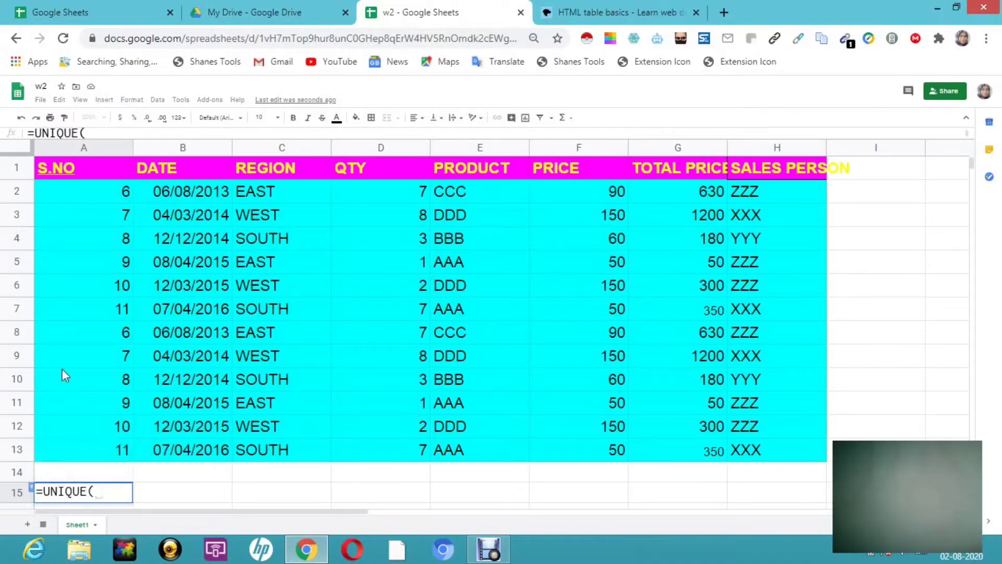
{"action": "left_click", "coordinate": [97, 189]}
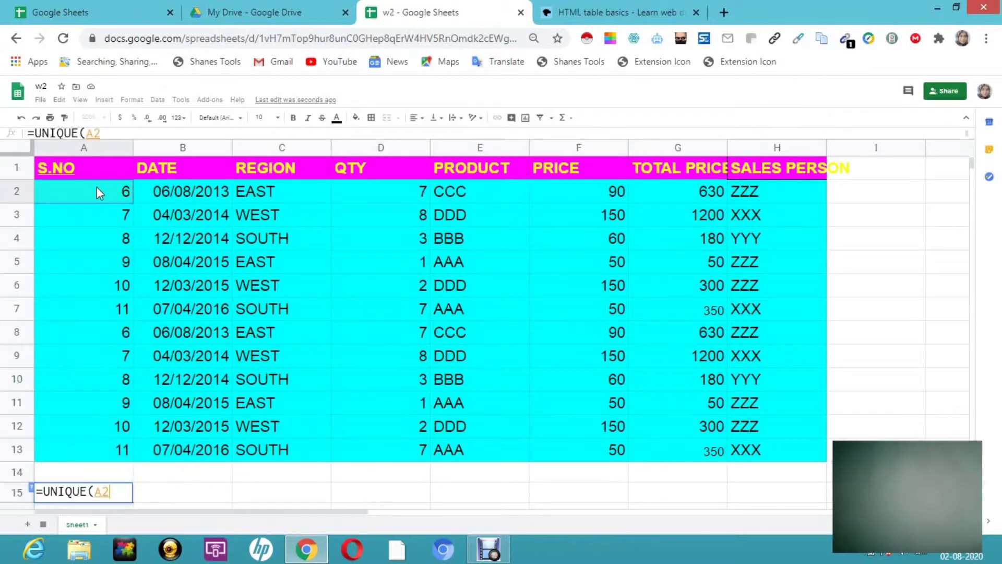
{"action": "left_click_drag", "start_coordinate": [96, 187], "coordinate": [814, 455]}
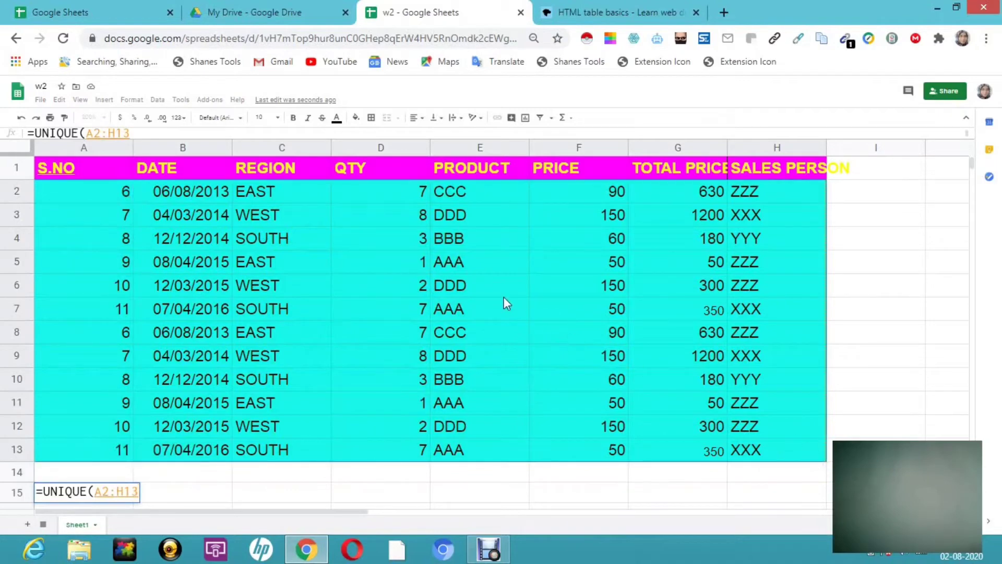
{"action": "left_click", "coordinate": [139, 132]}
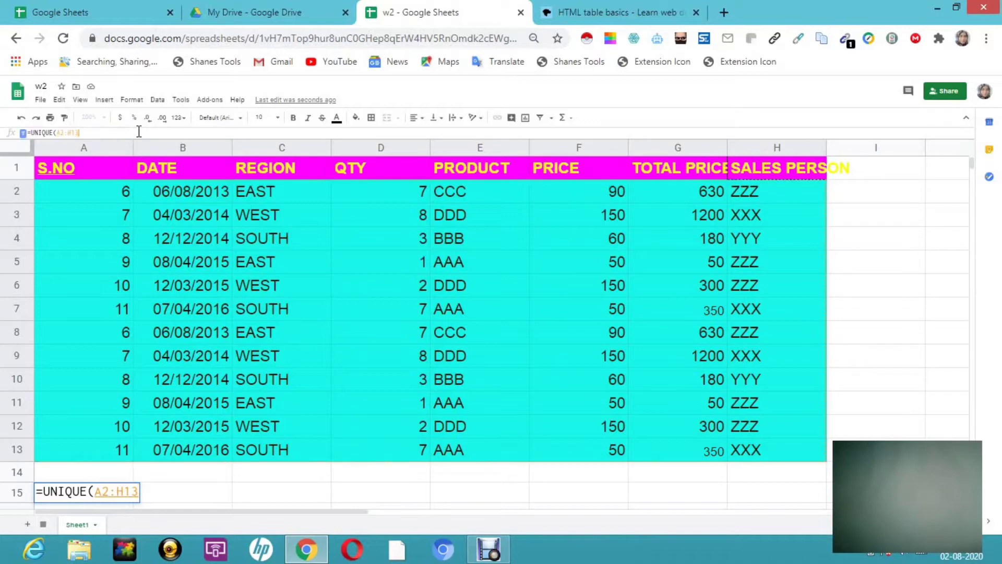
{"action": "type", "text": ")"}
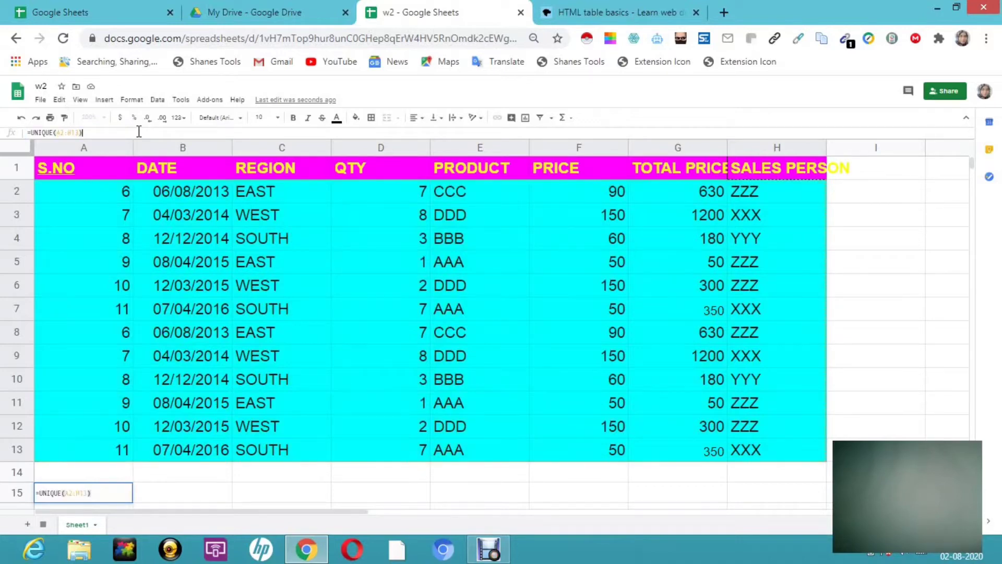
{"action": "key", "text": "Return"}
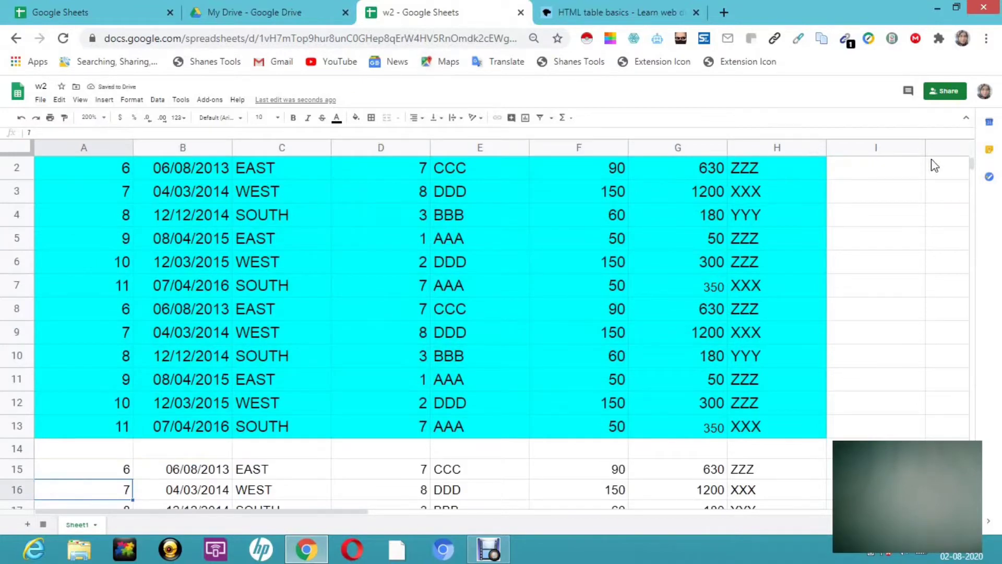
{"action": "scroll", "coordinate": [972, 169], "scroll_direction": "down", "scroll_amount": 2}
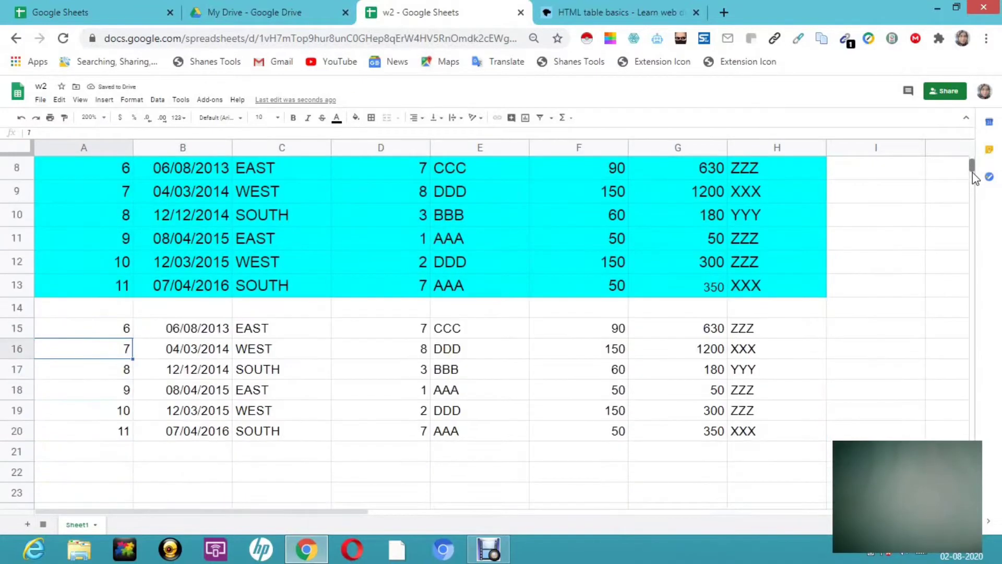
{"action": "scroll", "coordinate": [972, 173], "scroll_direction": "down", "scroll_amount": 7}
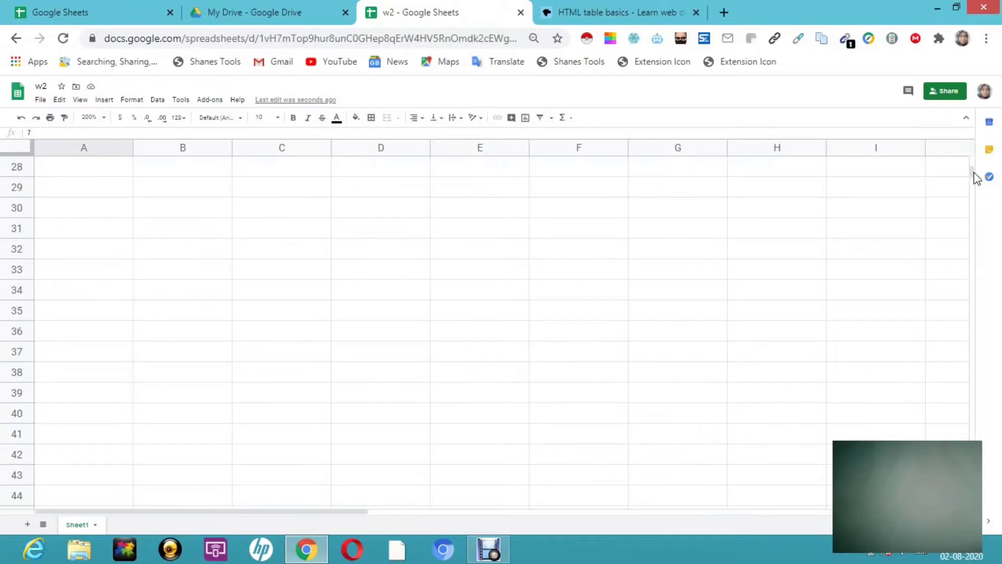
{"action": "scroll", "coordinate": [975, 172], "scroll_direction": "up", "scroll_amount": 7}
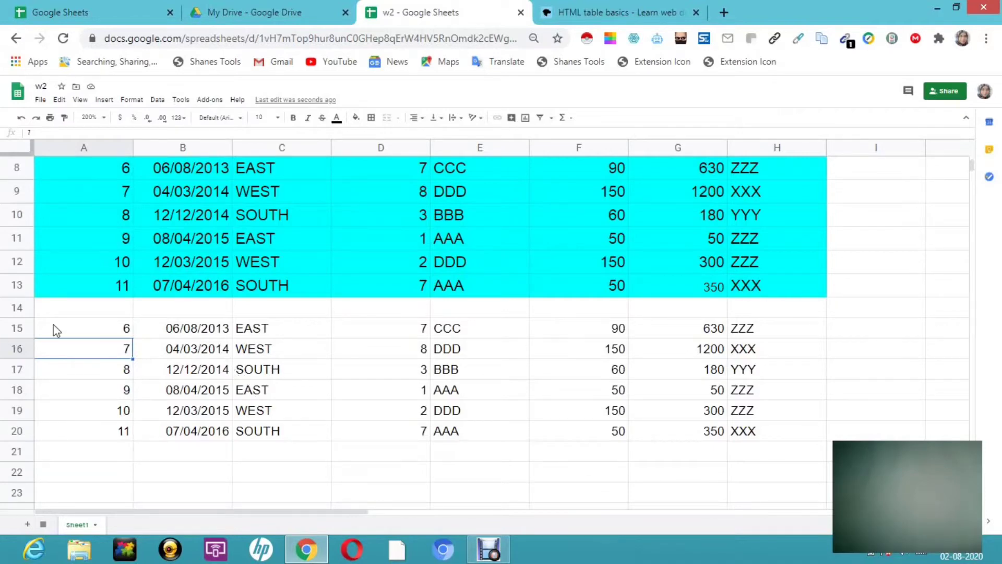
{"action": "left_click", "coordinate": [123, 332]}
{"action": "type", "text": "=UNIQUE(A2:H13)"}
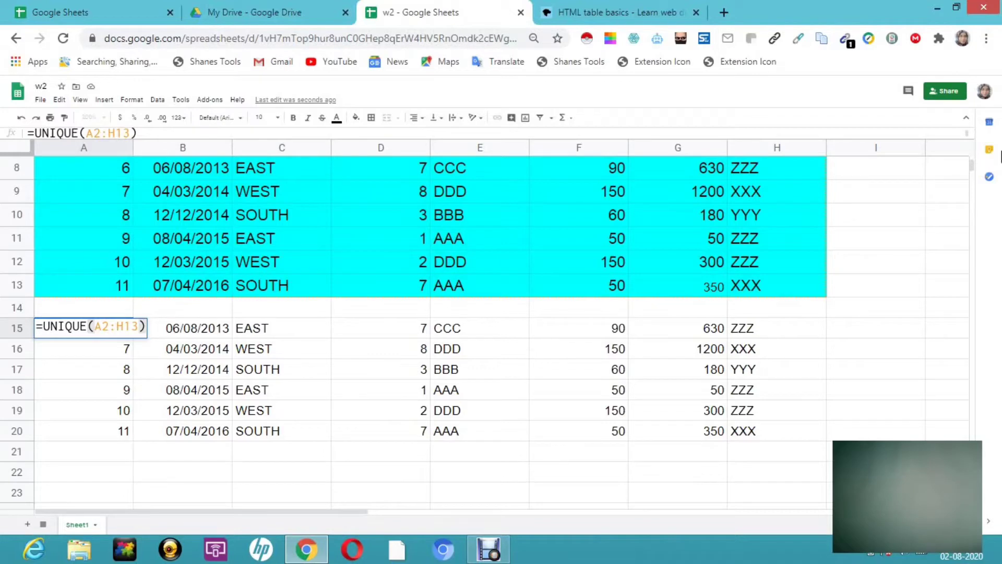
{"action": "scroll", "coordinate": [981, 186], "scroll_direction": "down", "scroll_amount": 3}
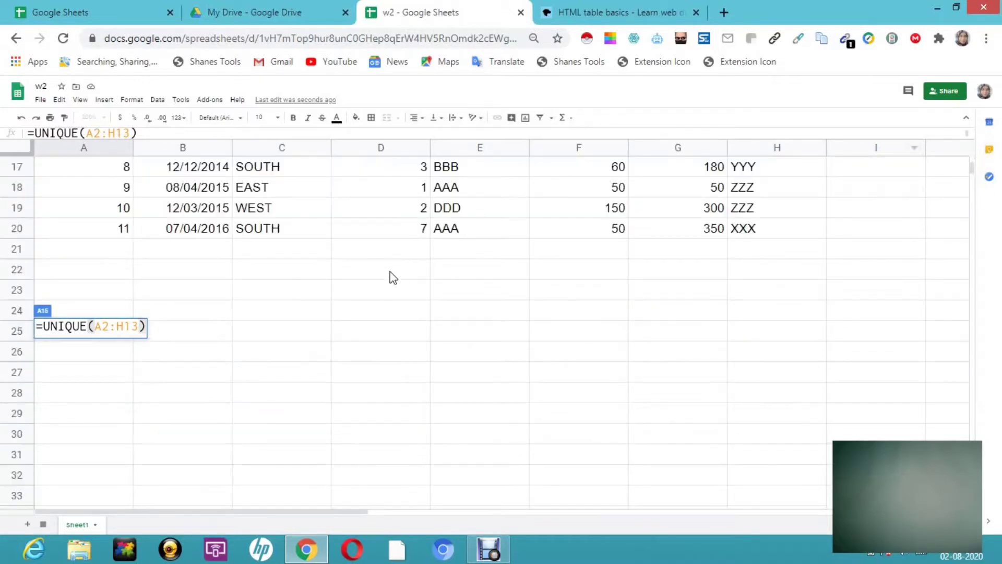
{"action": "double_click", "coordinate": [277, 419]}
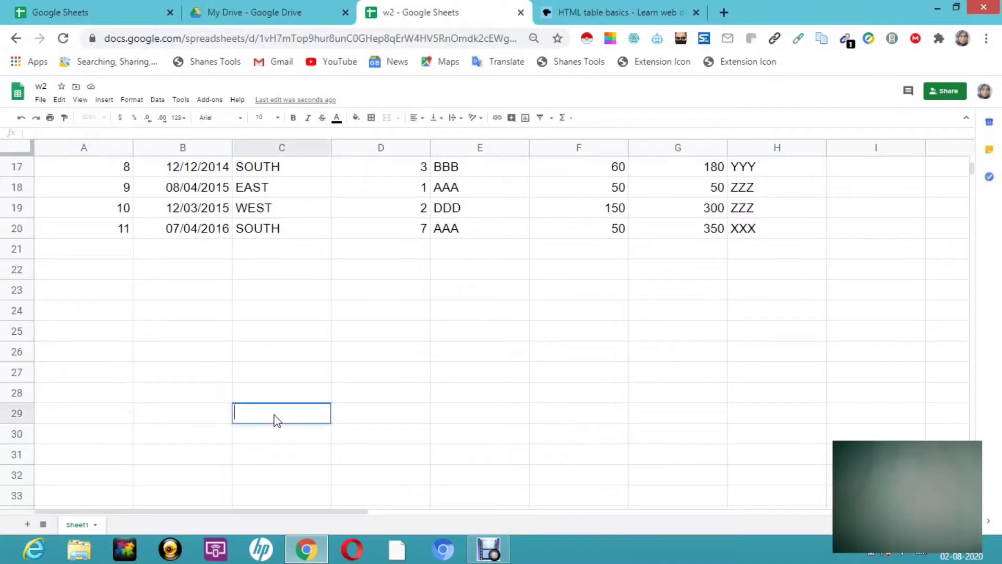
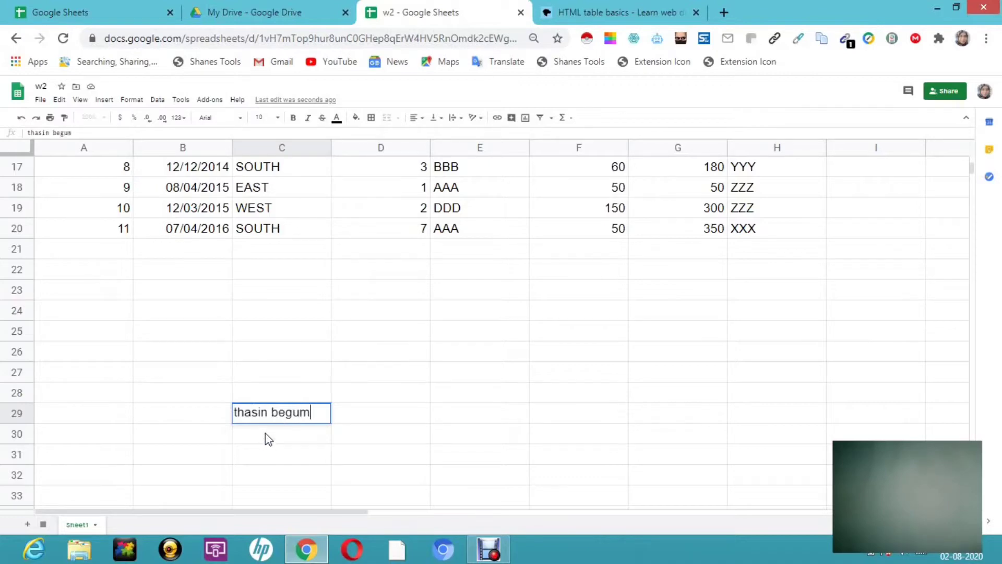
- Type a person's name in C29, 'bread jam' in C30, another name in C31, and select C29:C31
{"action": "double_click", "coordinate": [265, 433]}
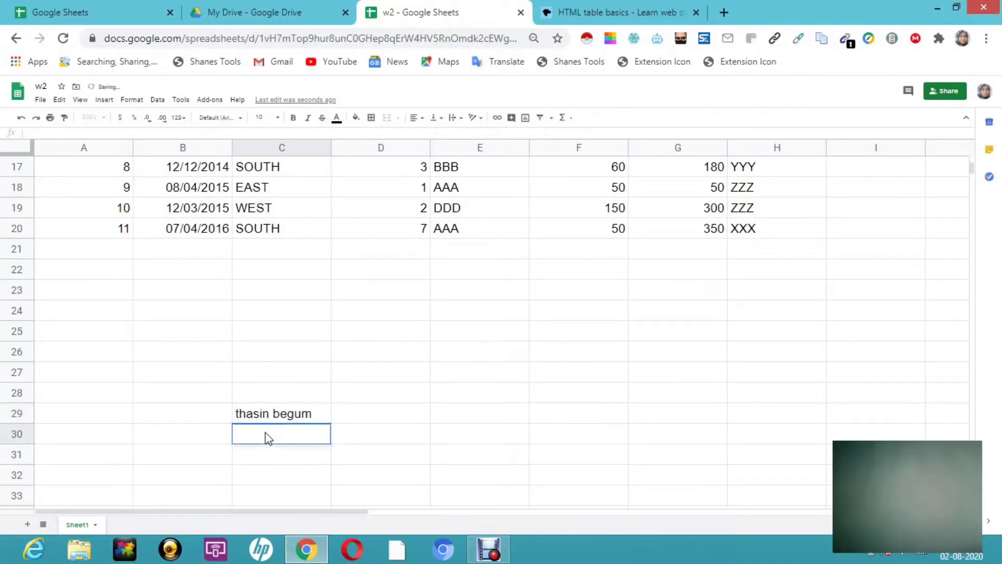
{"action": "type", "text": "bread  jam"}
{"action": "key", "text": "Return"}
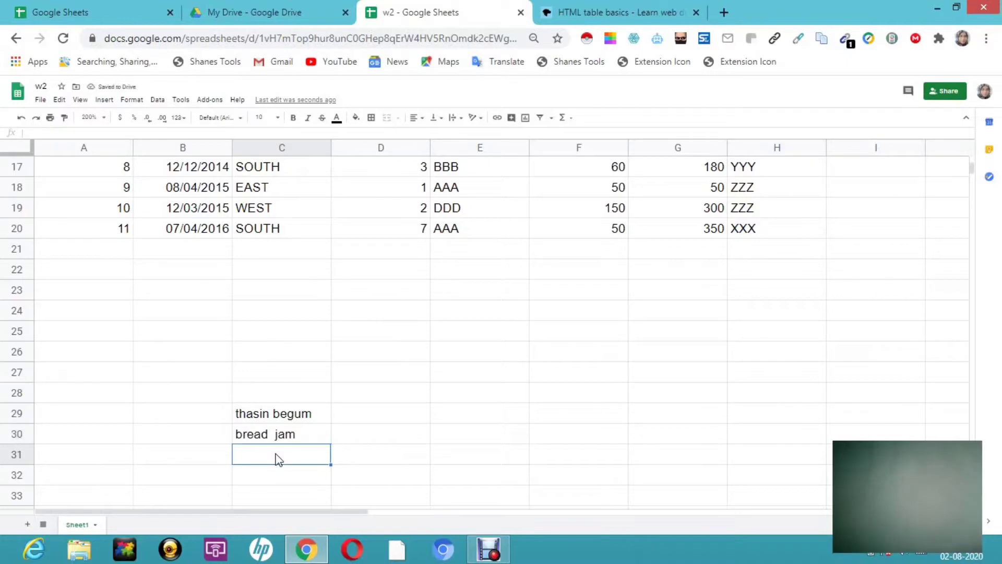
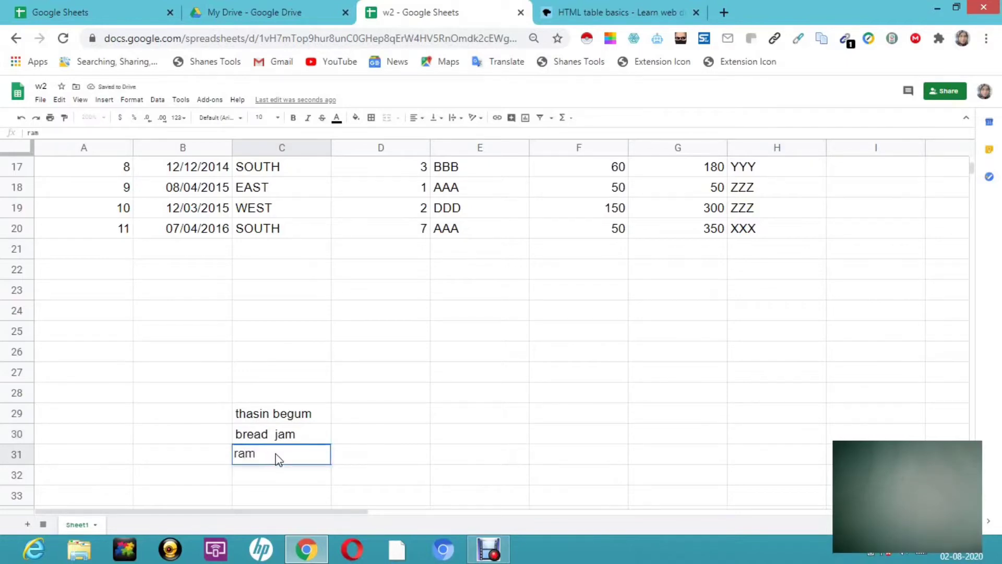
{"action": "left_click", "coordinate": [208, 493]}
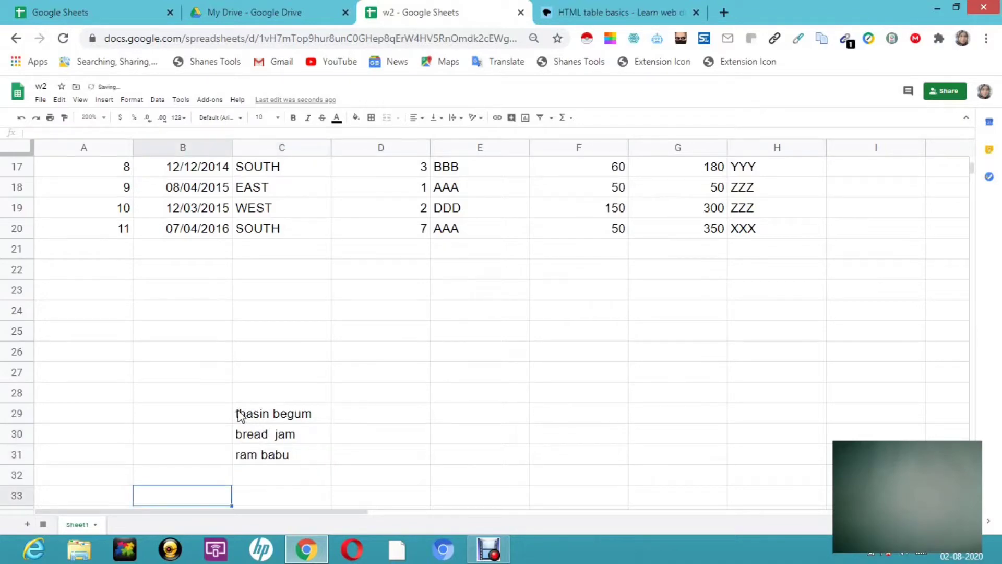
{"action": "left_click", "coordinate": [240, 415]}
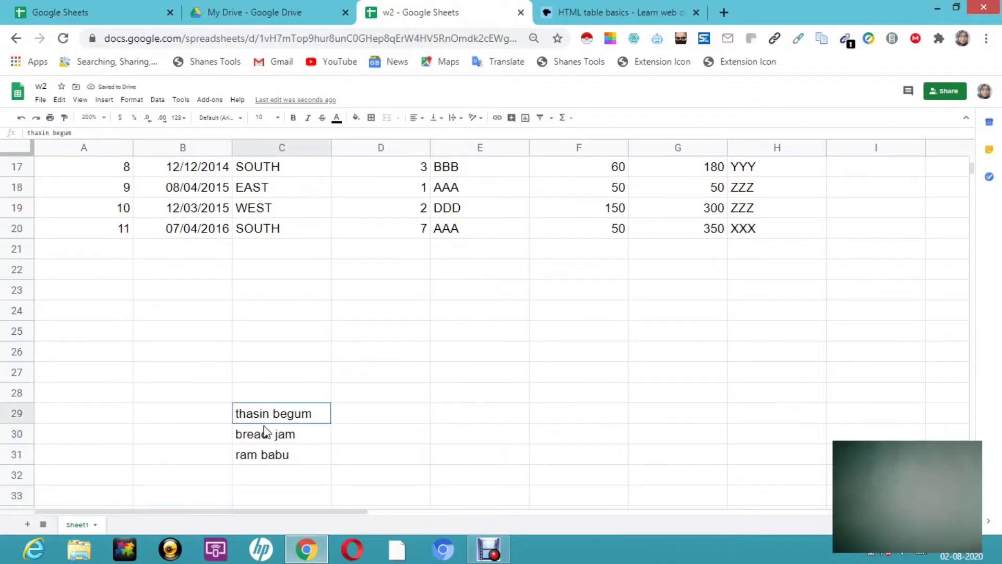
{"action": "left_click", "coordinate": [293, 469], "text": "shift"}
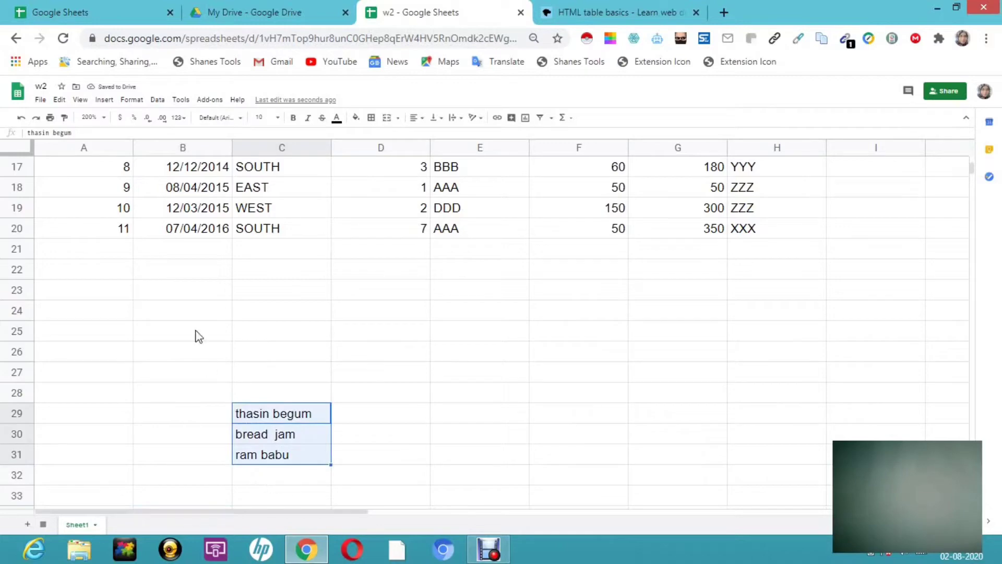
- Split the C29:C31 entries into columns using Space as the separator
{"action": "left_click", "coordinate": [159, 100]}
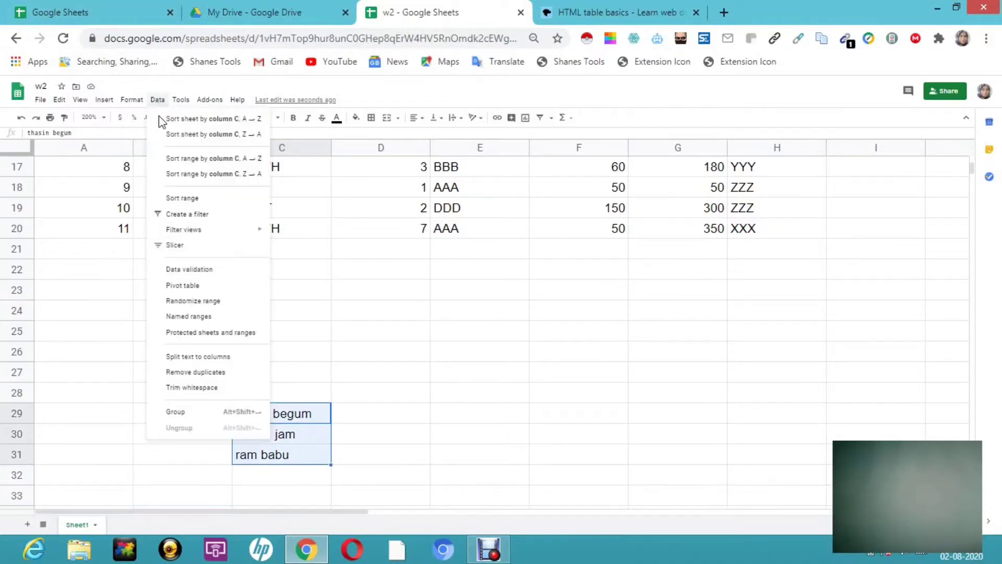
{"action": "left_click", "coordinate": [204, 356]}
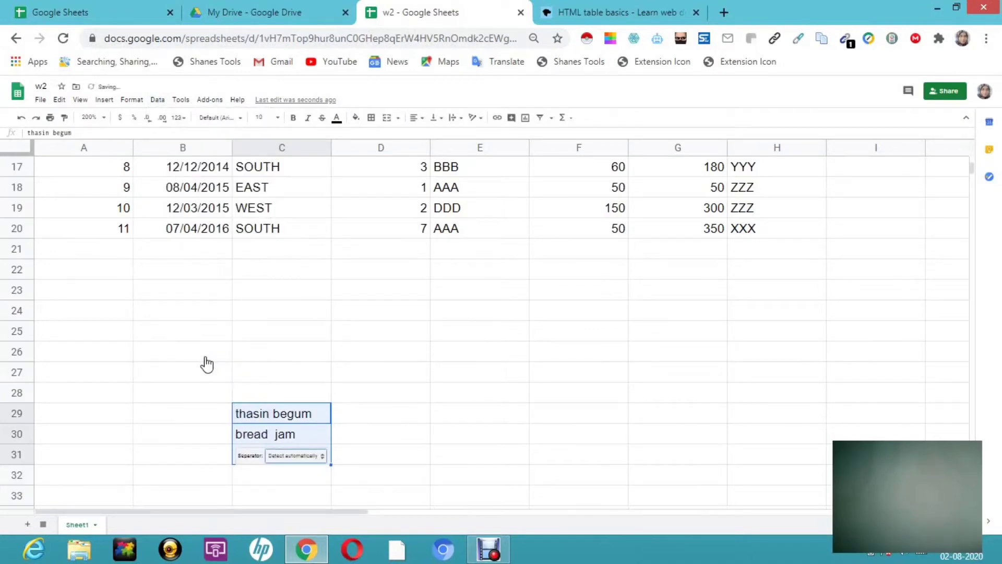
{"action": "left_click", "coordinate": [322, 457]}
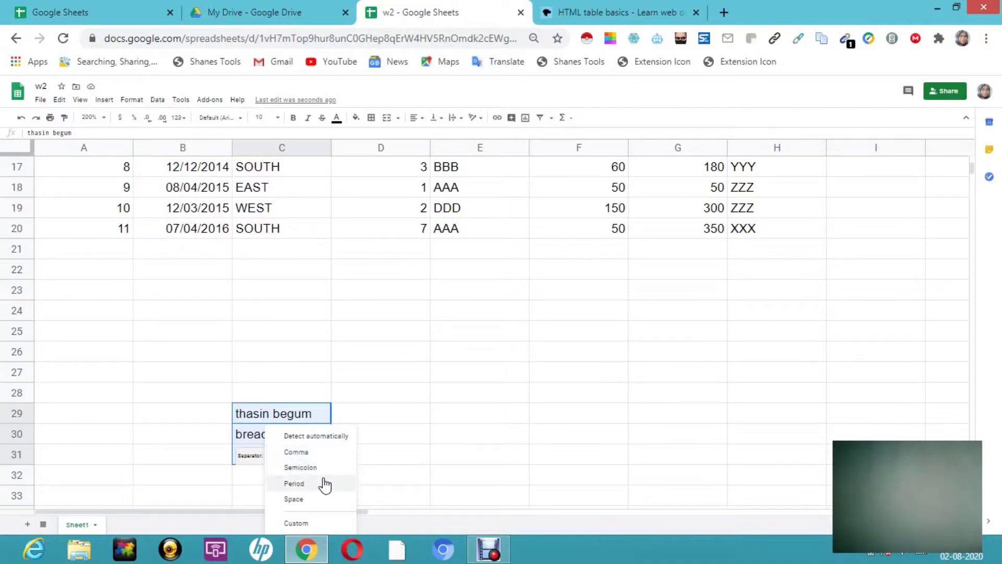
{"action": "left_click", "coordinate": [294, 505]}
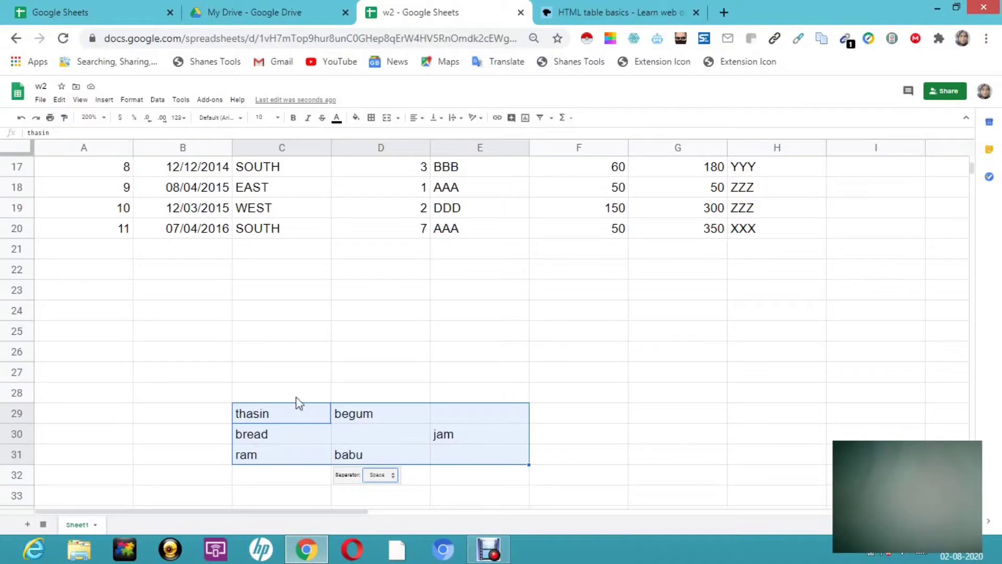
{"action": "left_click", "coordinate": [650, 383]}
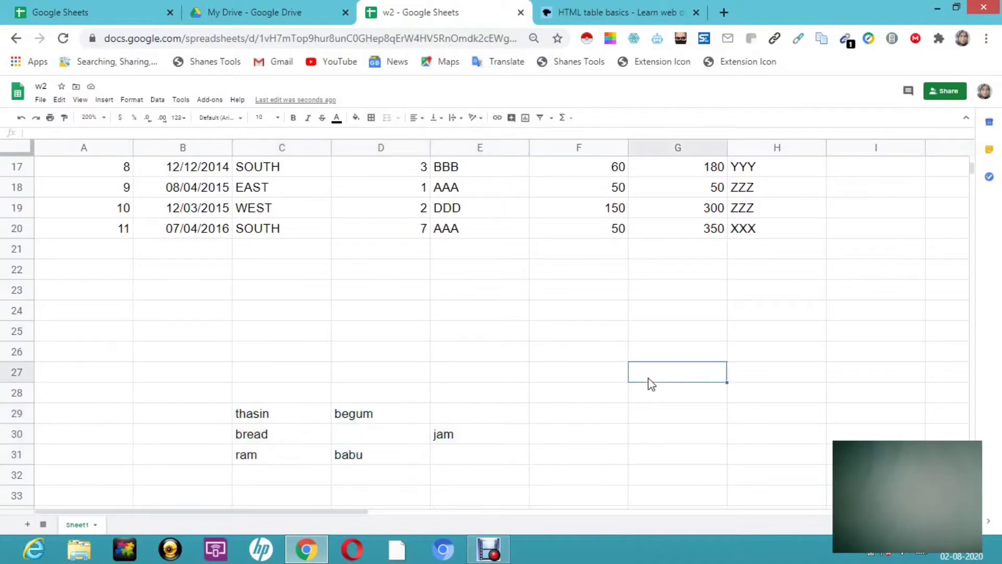
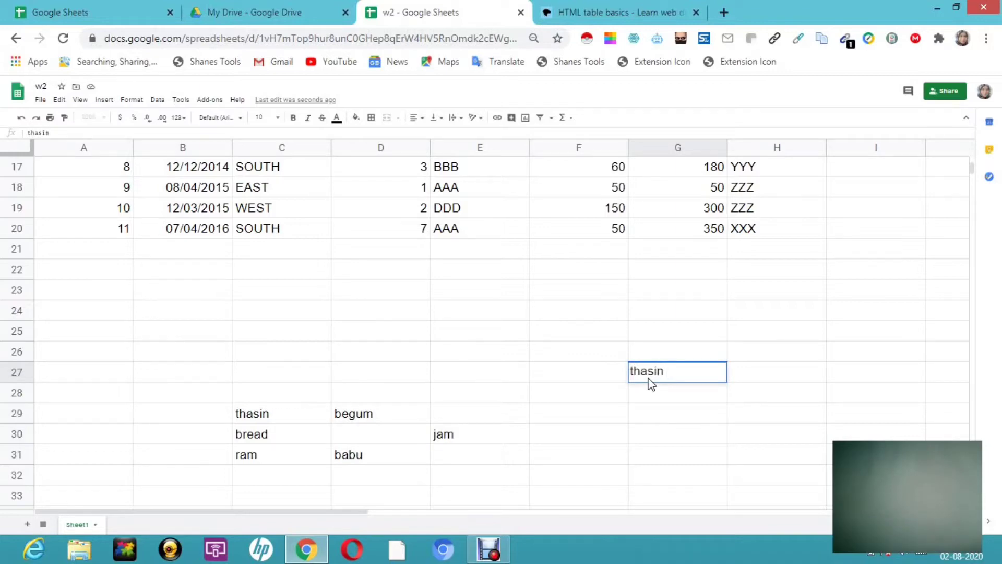
- Type a person's two-word name in G27 and split it into columns at Space
{"action": "left_click", "coordinate": [158, 99]}
{"action": "left_click", "coordinate": [157, 100]}
{"action": "left_click", "coordinate": [158, 100]}
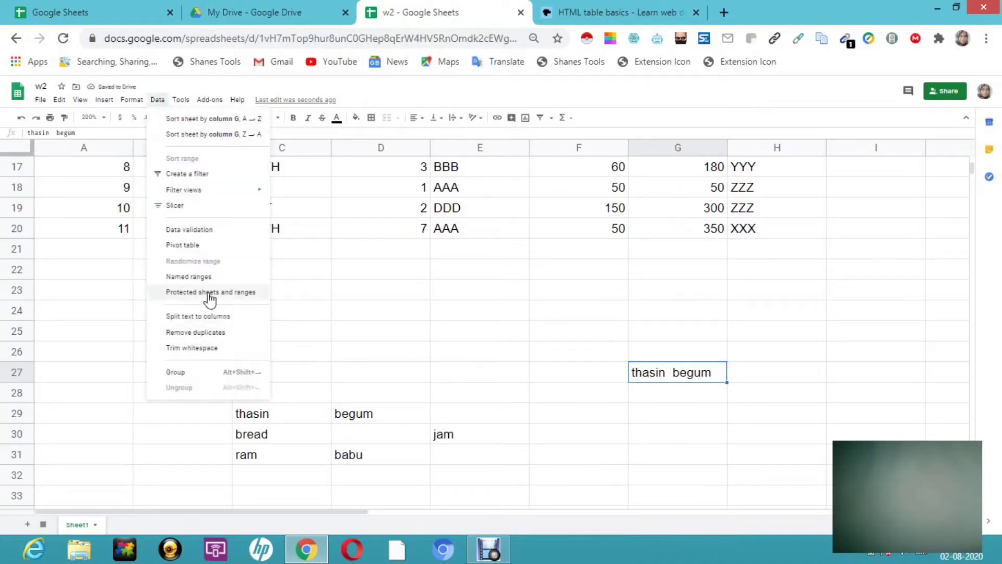
{"action": "left_click", "coordinate": [202, 316]}
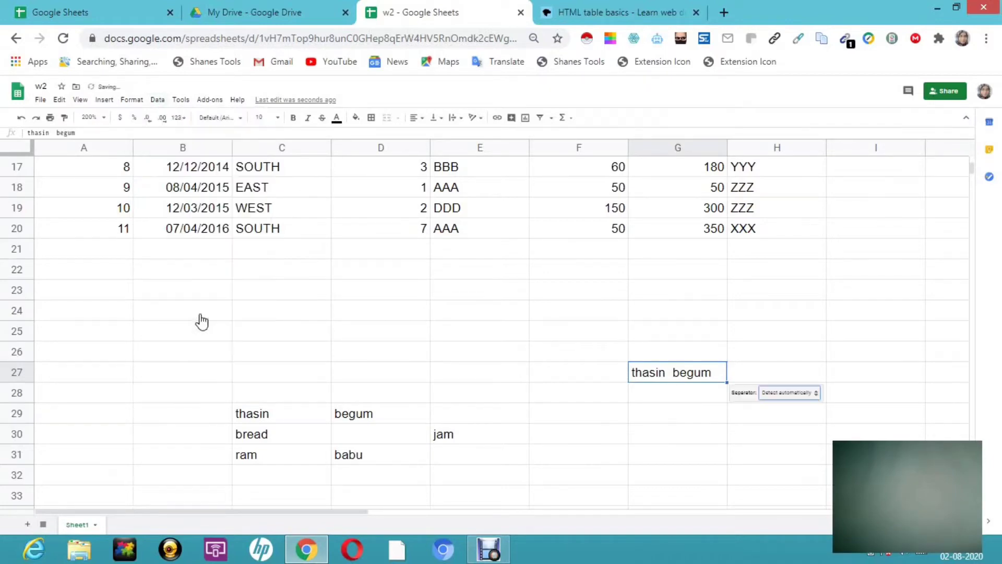
{"action": "left_click", "coordinate": [807, 395]}
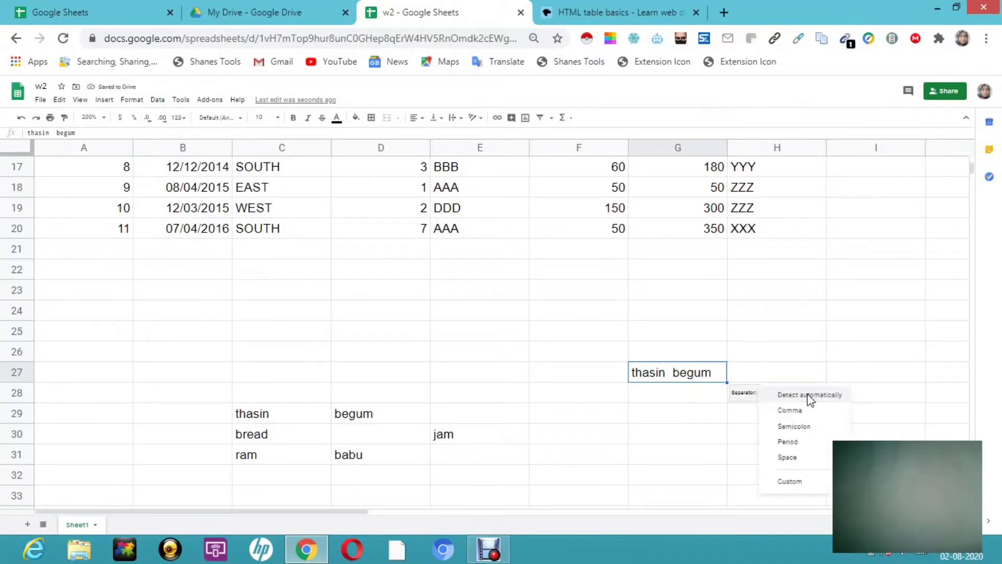
{"action": "left_click", "coordinate": [788, 458]}
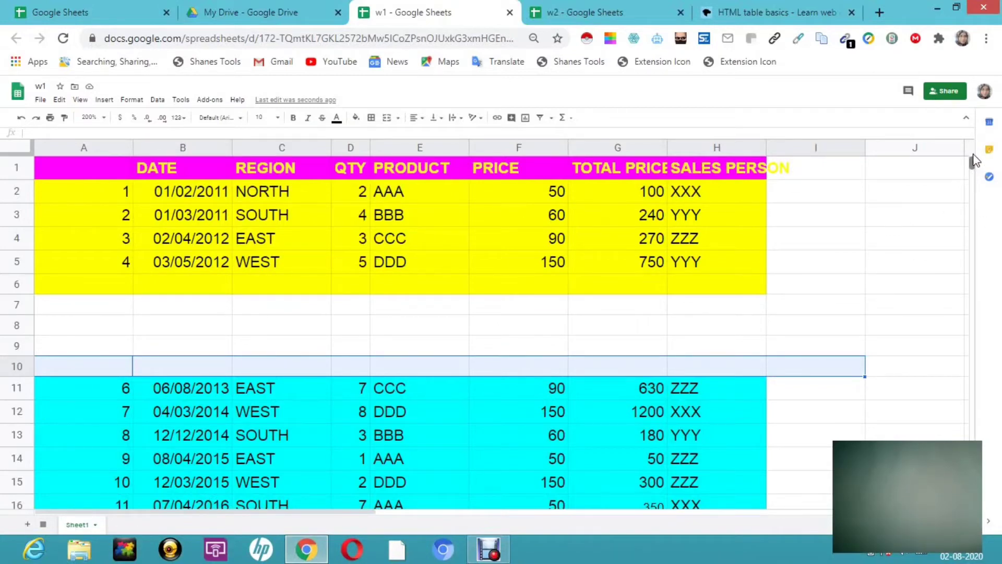
{"action": "scroll", "coordinate": [974, 170], "scroll_direction": "down", "scroll_amount": 1}
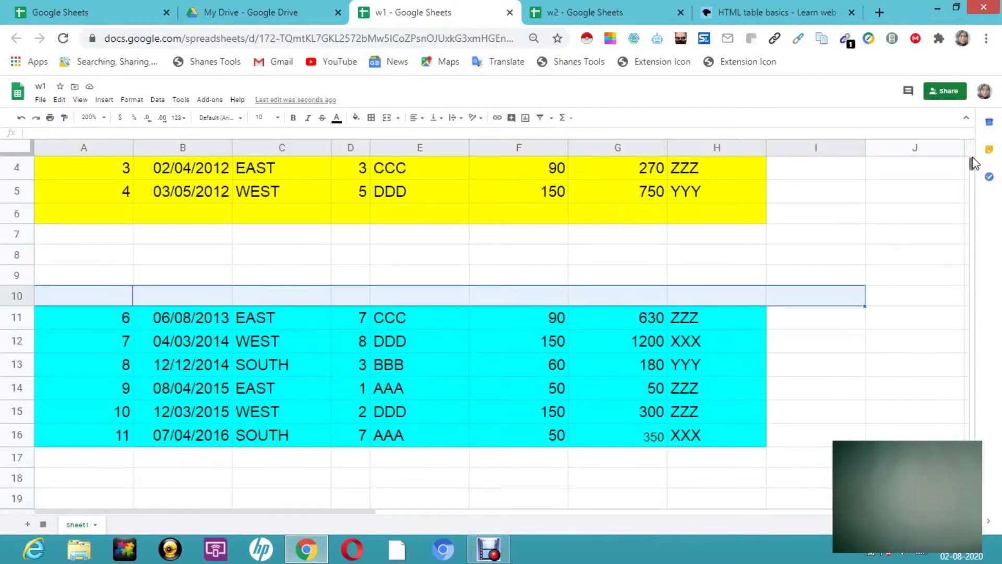
{"action": "scroll", "coordinate": [971, 154], "scroll_direction": "up", "scroll_amount": 1}
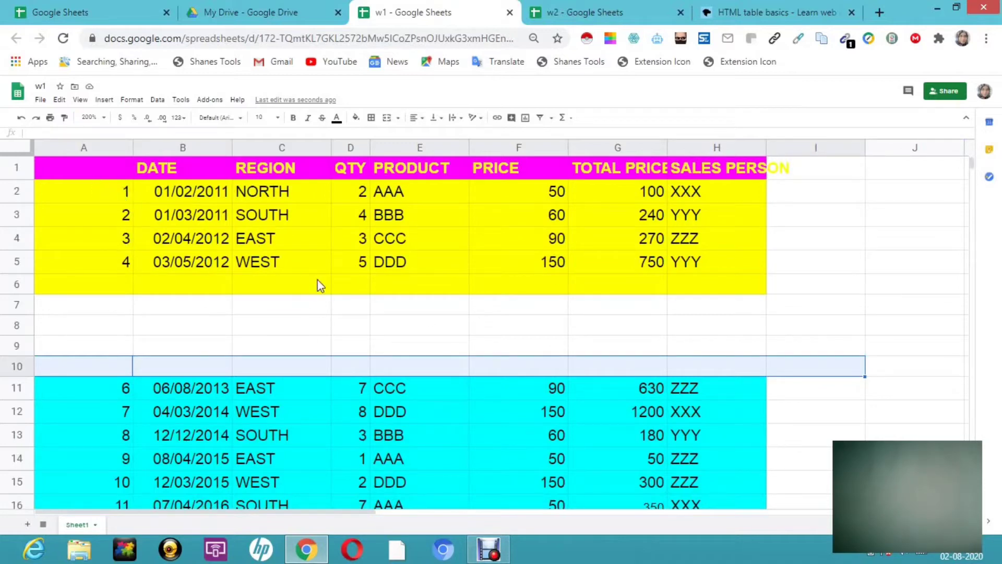
{"action": "left_click", "coordinate": [90, 136]}
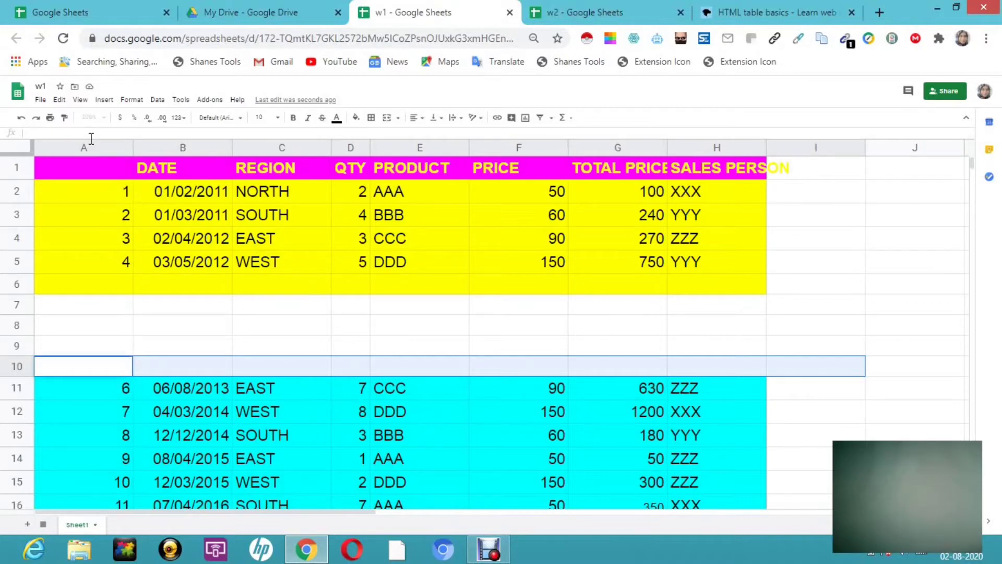
{"action": "type", "text": "="}
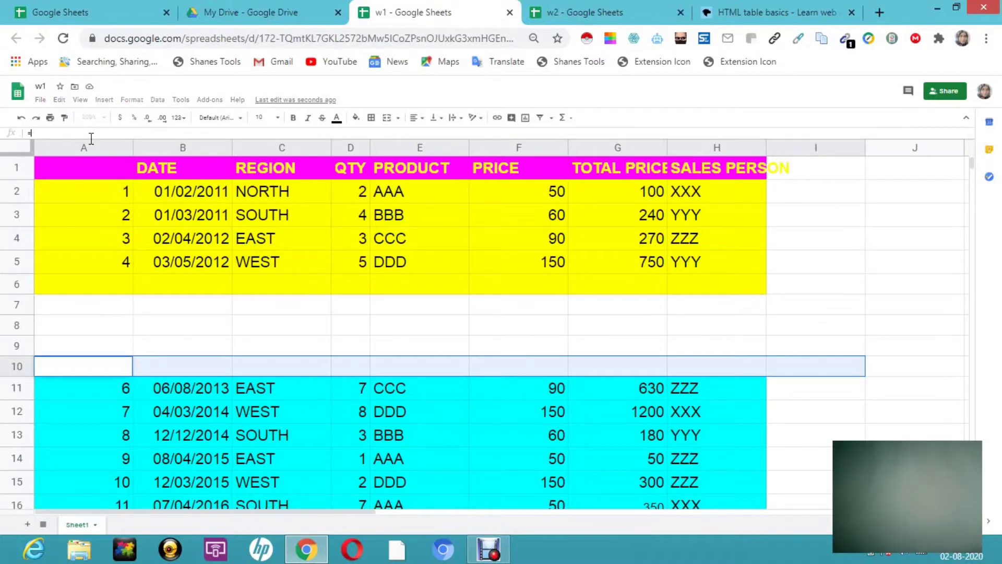
{"action": "type", "text": "Q"}
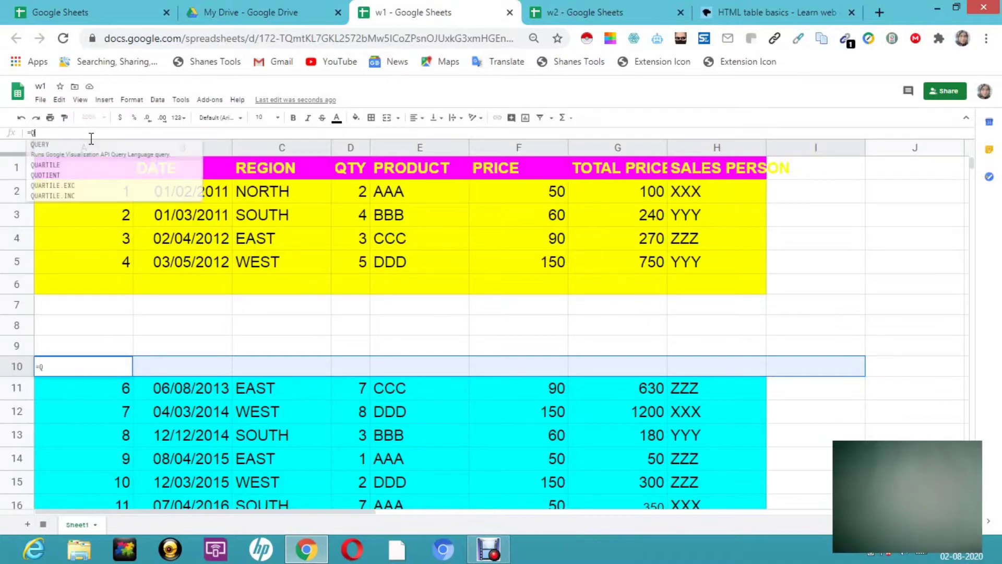
{"action": "left_click", "coordinate": [74, 142]}
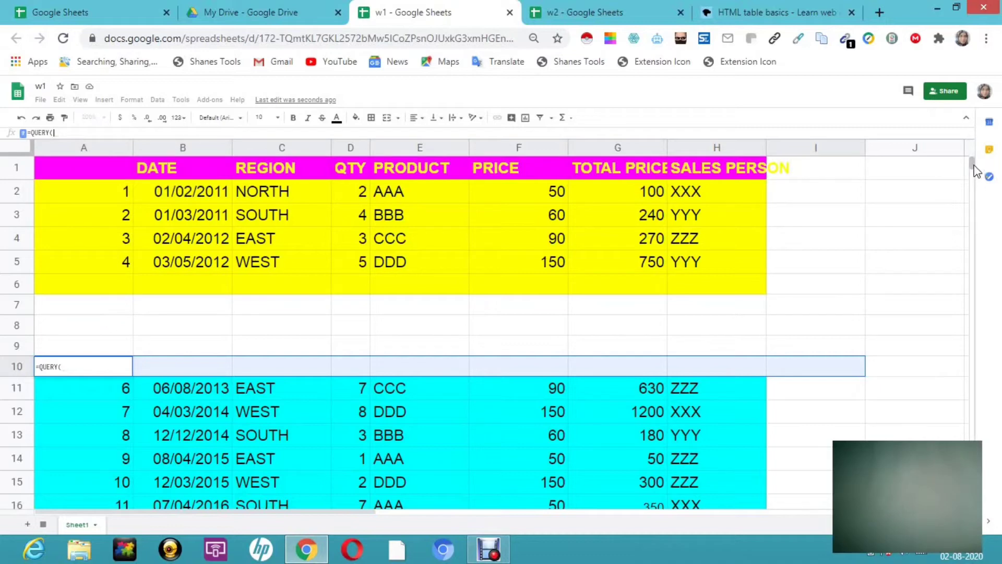
{"action": "key", "text": "BackSpace"}
{"action": "key", "text": "BackSpace"}
{"action": "key", "text": "BackSpace"}
{"action": "key", "text": "BackSpace"}
{"action": "key", "text": "BackSpace"}
{"action": "key", "text": "BackSpace"}
{"action": "key", "text": "BackSpace"}
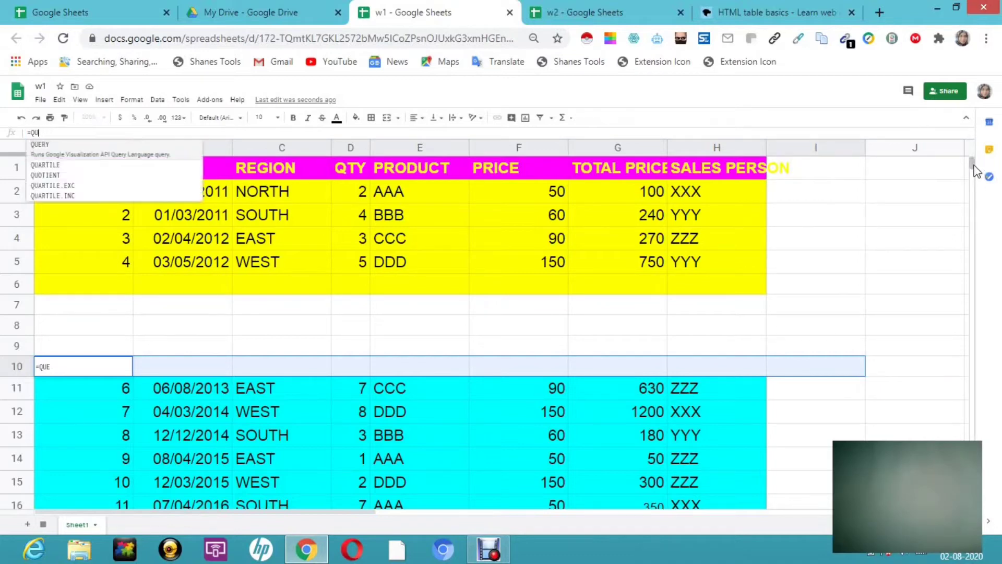
{"action": "left_click", "coordinate": [917, 374]}
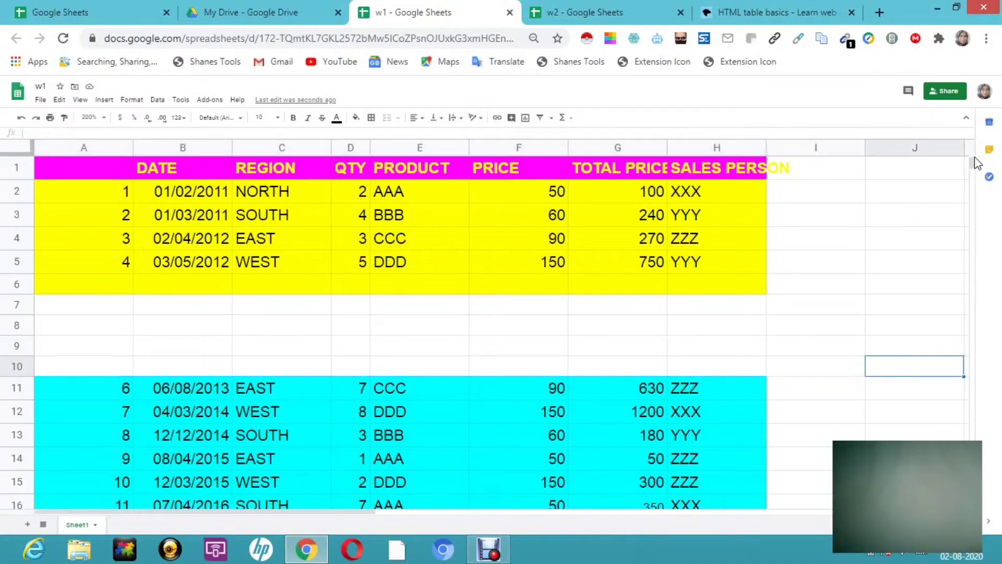
{"action": "left_click", "coordinate": [918, 193]}
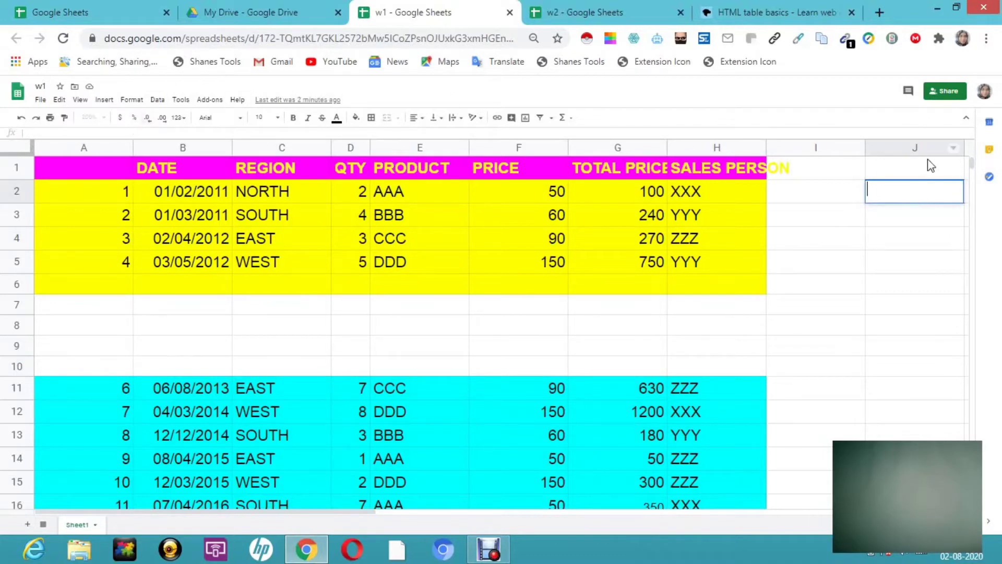
- Enter =QUERY({A1:H16},"select * where Col1 is not null",1) in cell I2
{"action": "double_click", "coordinate": [817, 200]}
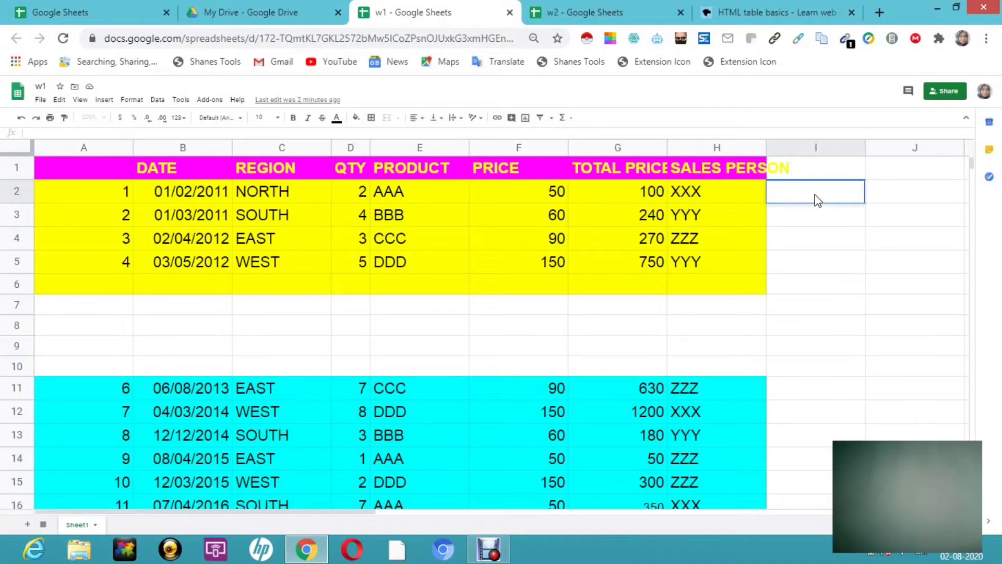
{"action": "type", "text": "=Q"}
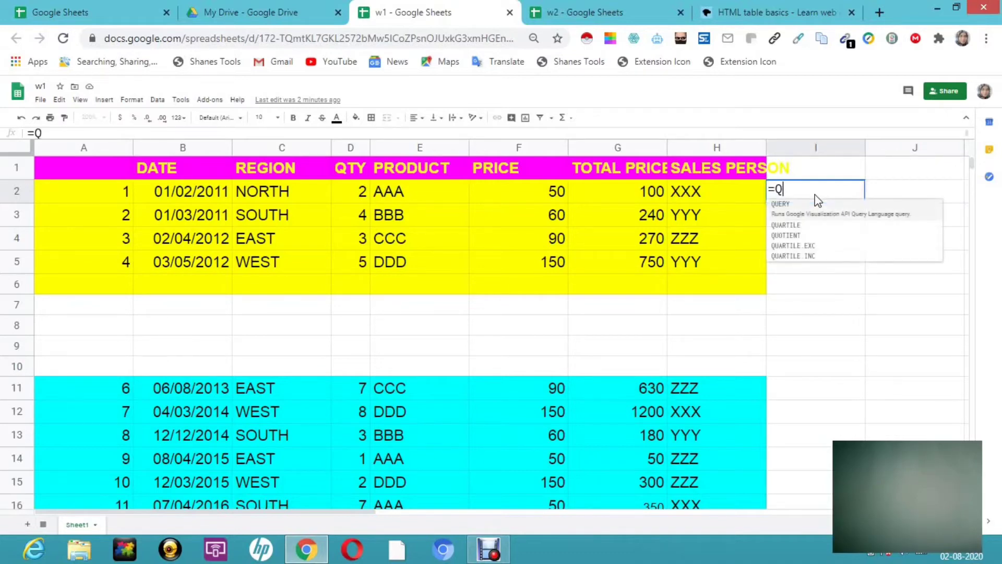
{"action": "left_click", "coordinate": [783, 204]}
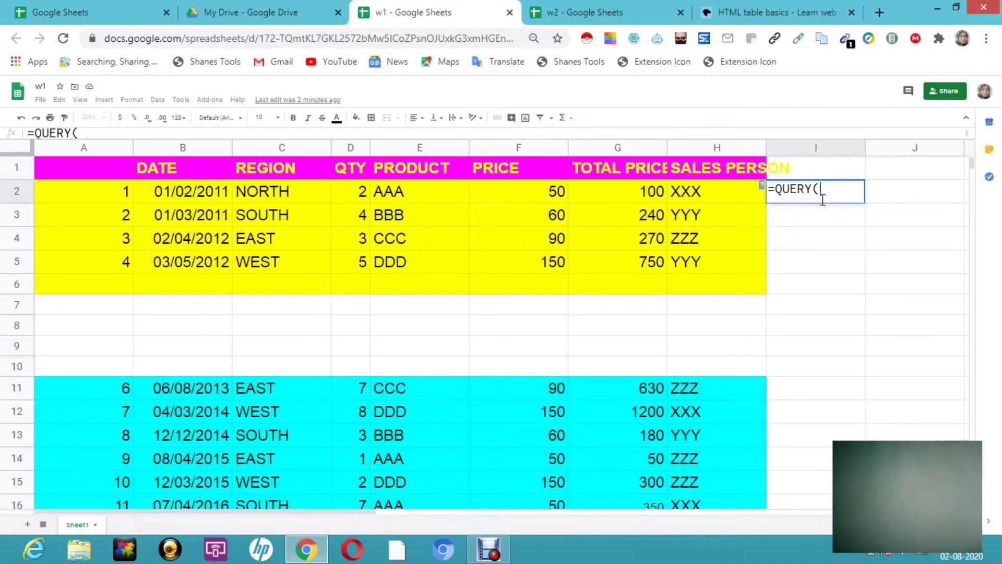
{"action": "type", "text": "{"}
{"action": "left_click_drag", "start_coordinate": [108, 169], "coordinate": [714, 333]}
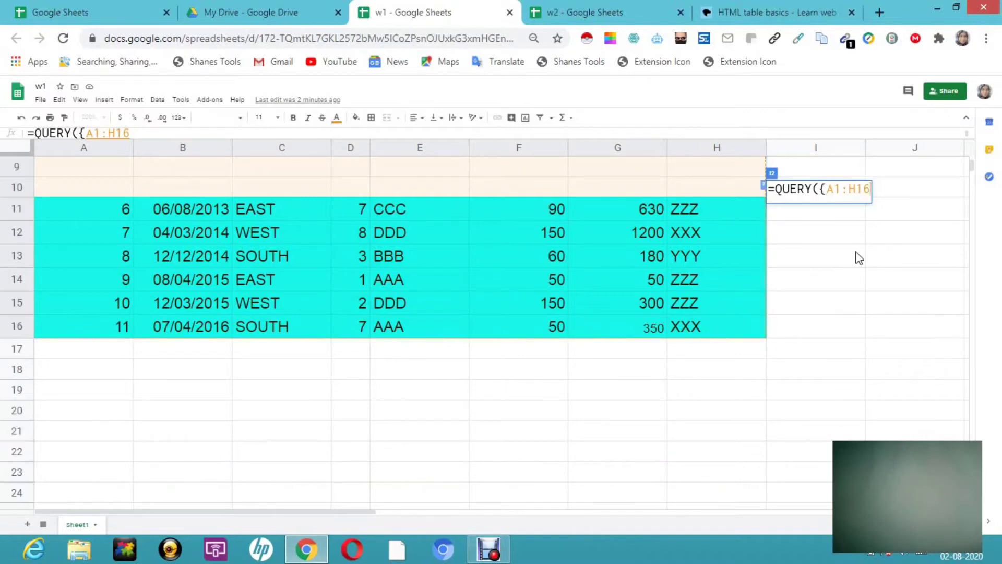
{"action": "type", "text": "}"}
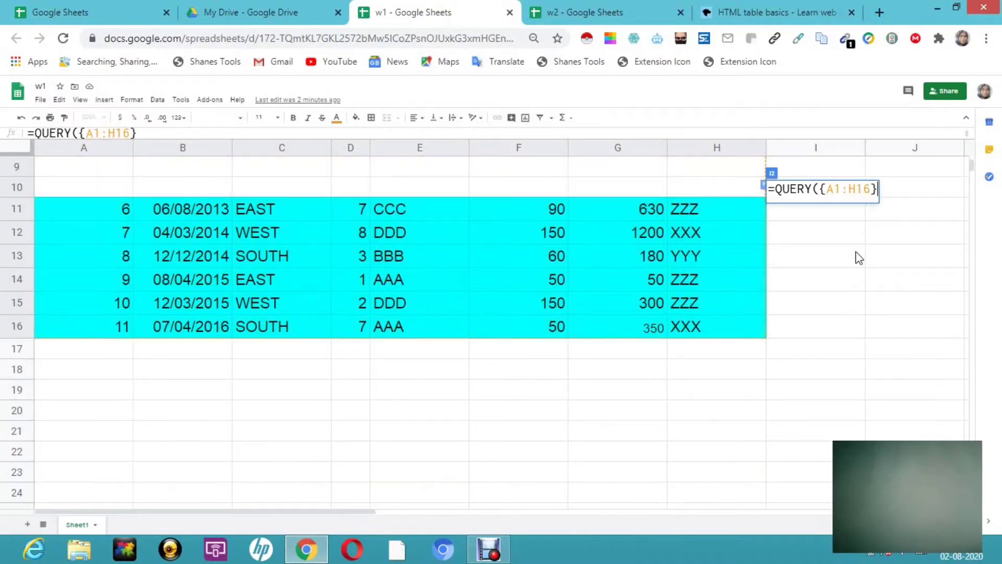
{"action": "type", "text": ","}
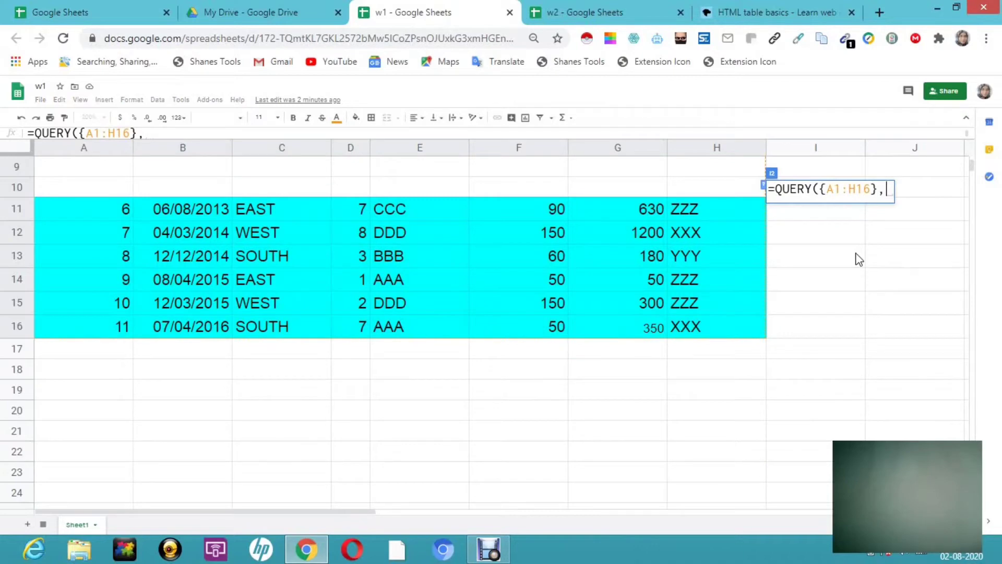
{"action": "type", "text": "\""}
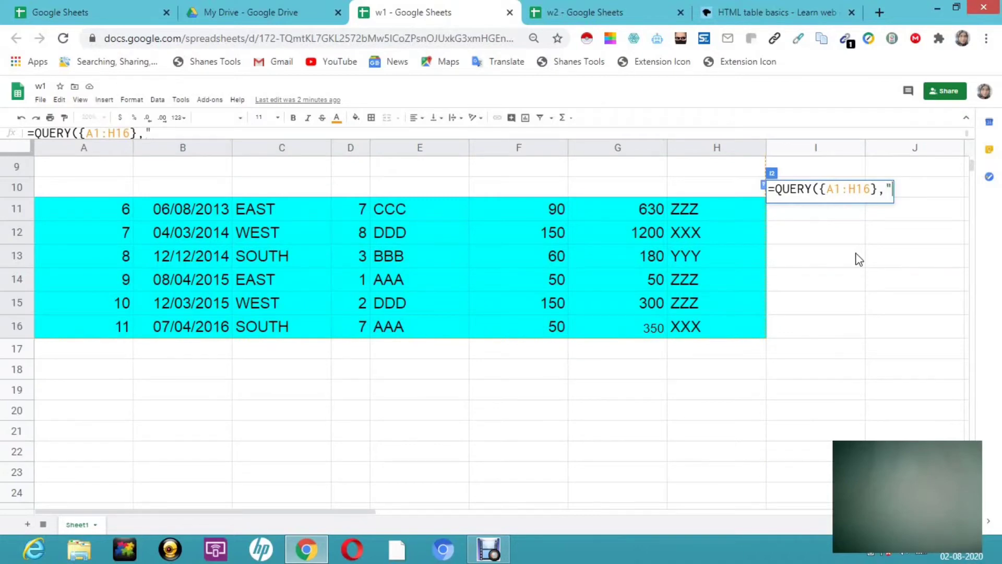
{"action": "type", "text": "select"}
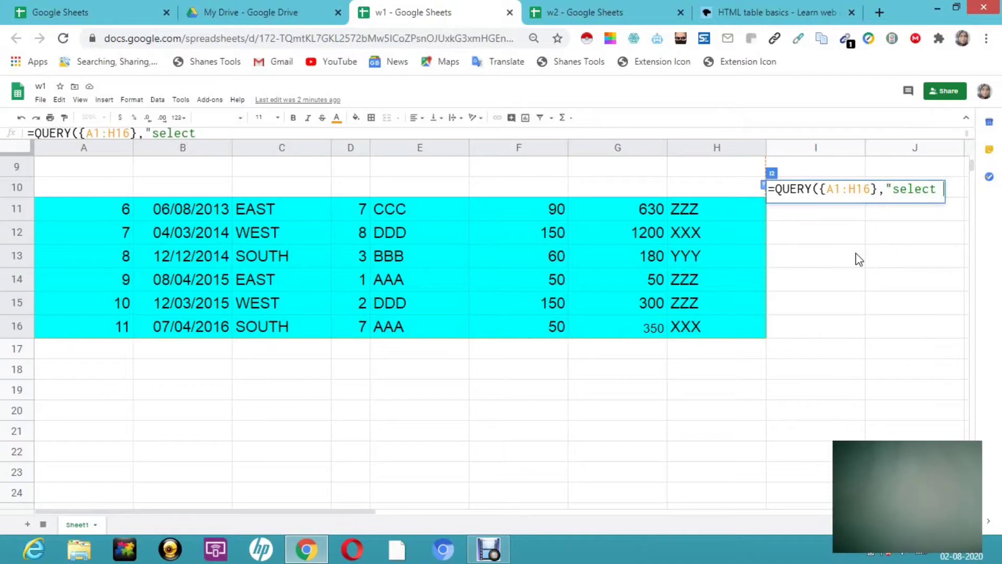
{"action": "type", "text": " * where "}
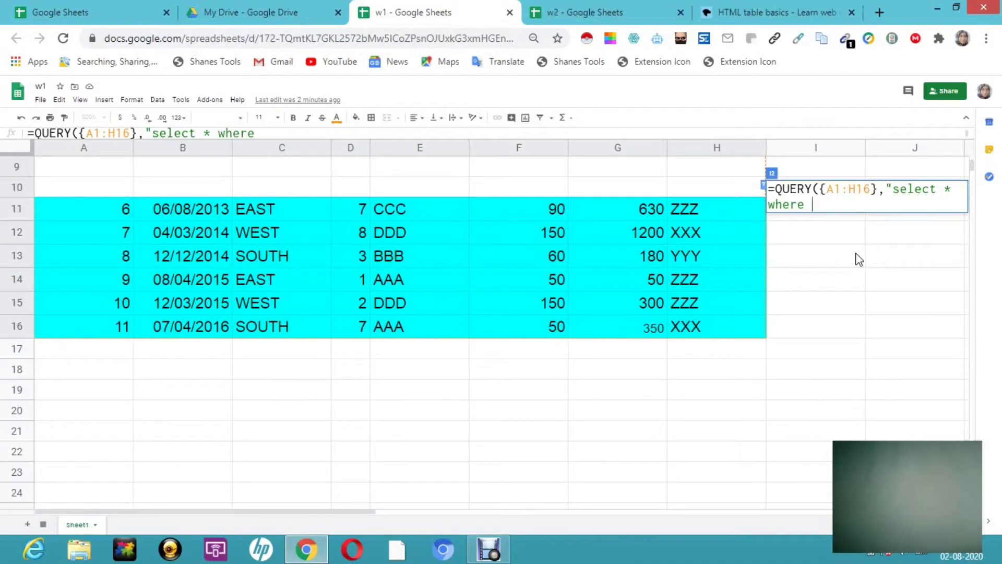
{"action": "type", "text": "Col1 is"}
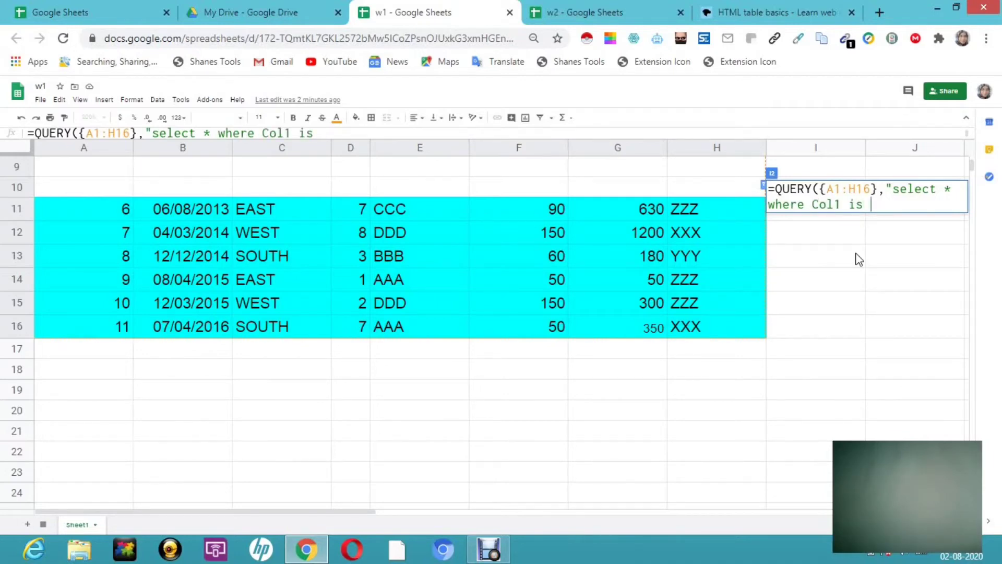
{"action": "type", "text": " not null"}
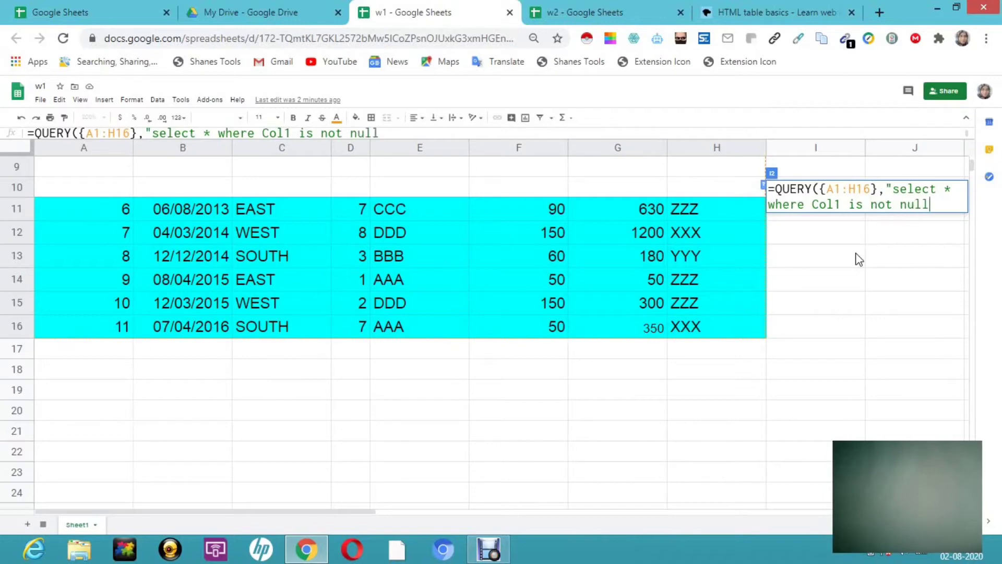
{"action": "type", "text": "\","}
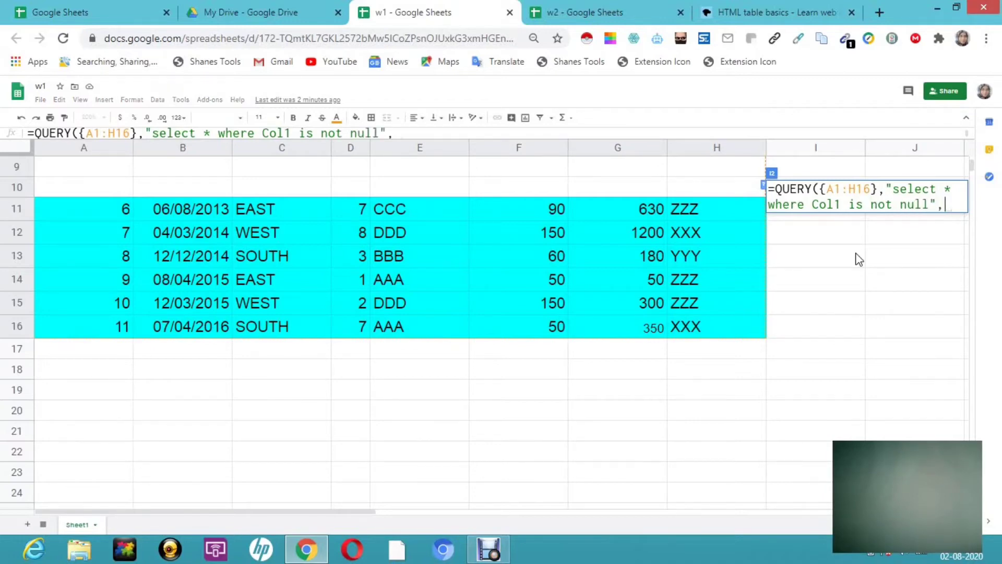
{"action": "type", "text": "1"}
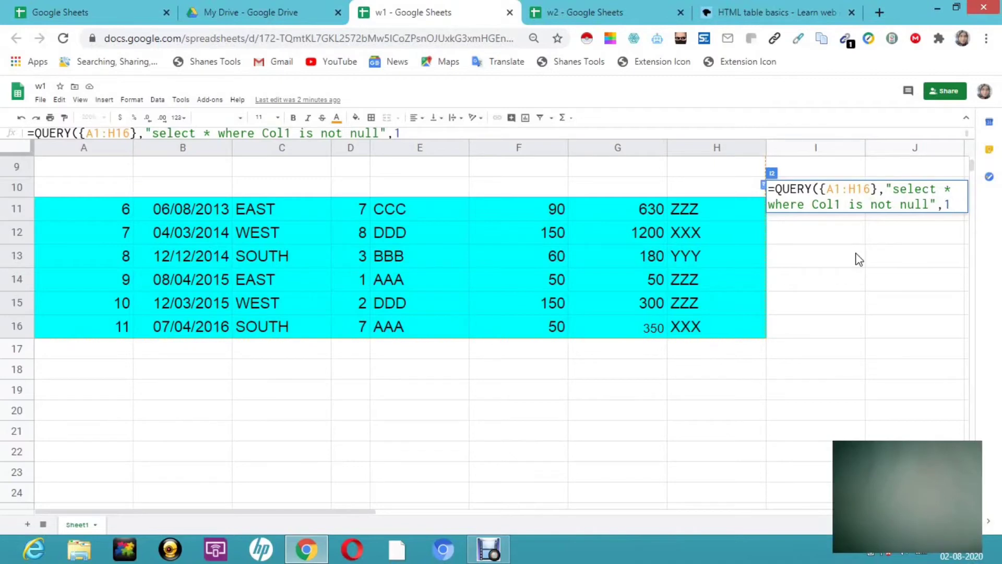
{"action": "type", "text": ")"}
{"action": "key", "text": "Return"}
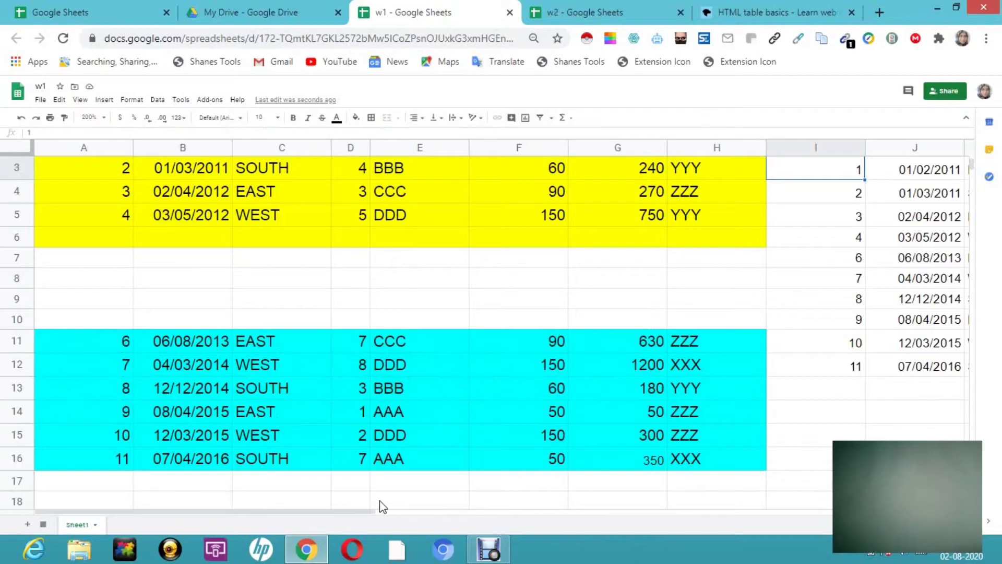
{"action": "left_click_drag", "start_coordinate": [314, 514], "coordinate": [392, 521]}
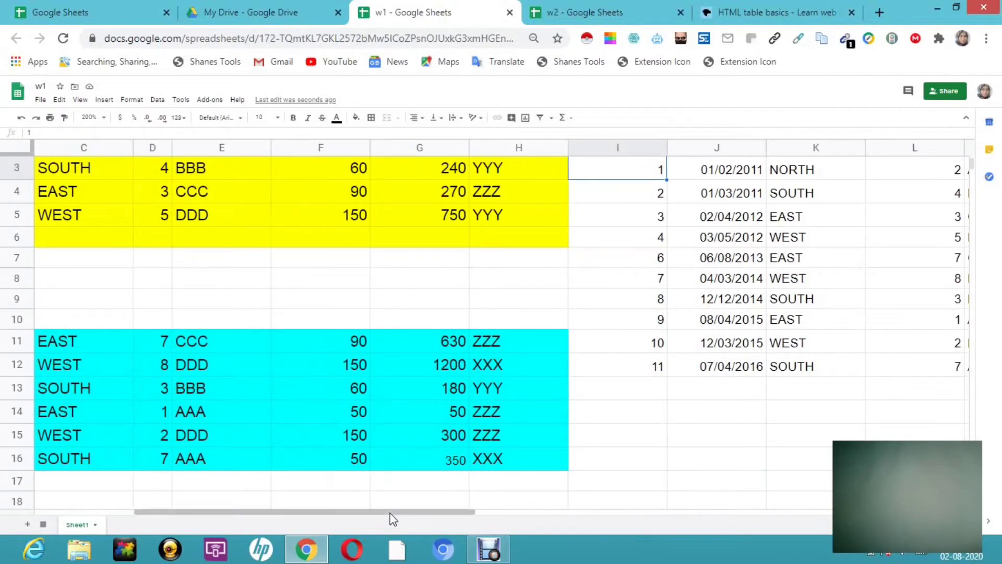
{"action": "left_click_drag", "start_coordinate": [399, 509], "coordinate": [519, 518]}
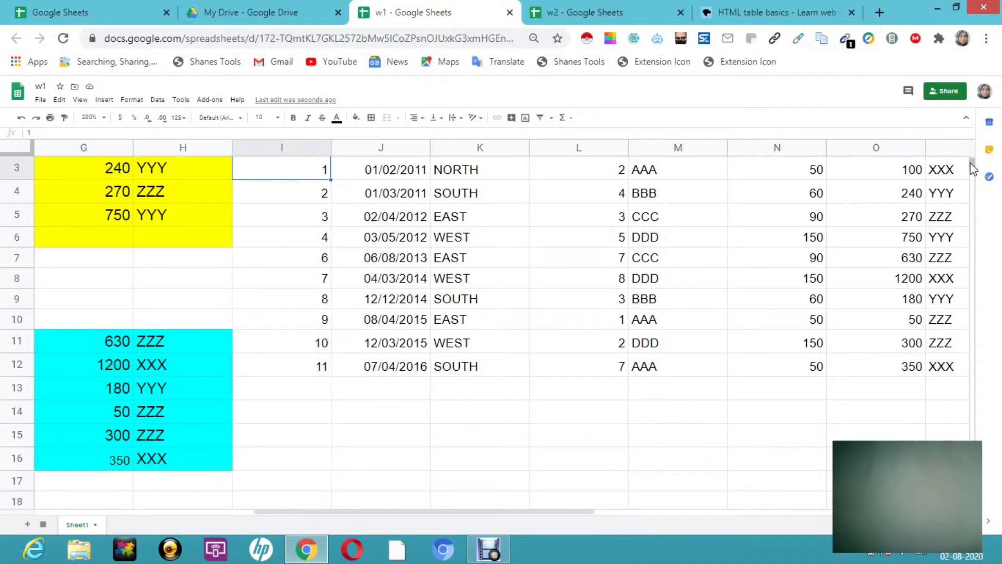
{"action": "left_click_drag", "start_coordinate": [972, 169], "coordinate": [974, 166]}
{"action": "key", "text": "super+c"}
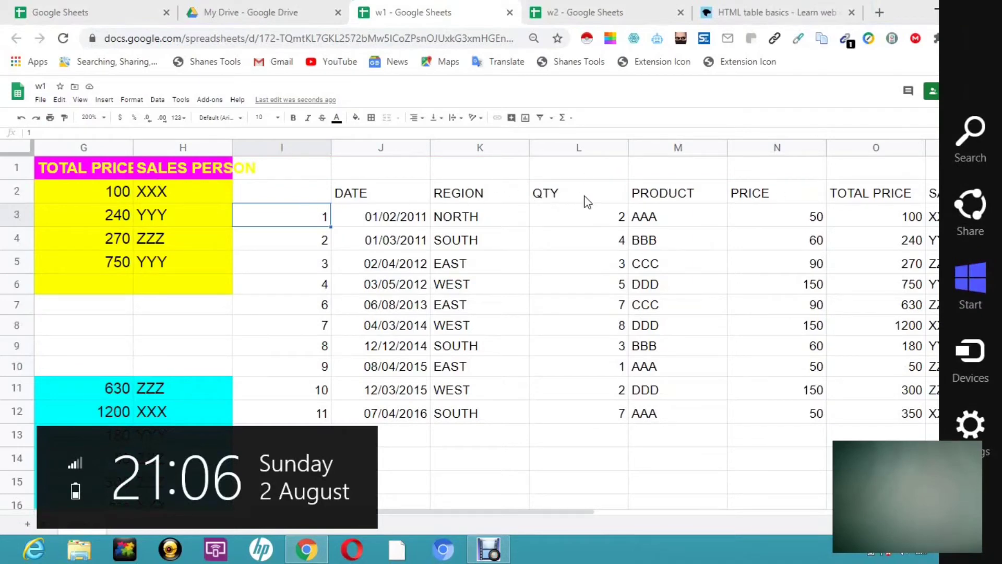
{"action": "left_click", "coordinate": [704, 468]}
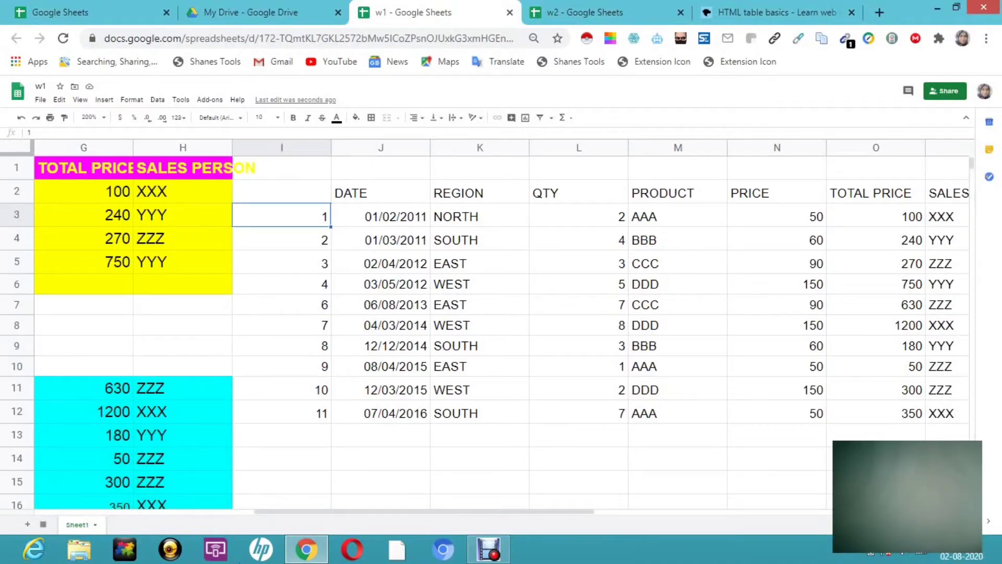
{"action": "mouse_move", "coordinate": [15, 560]}
{"action": "left_click_drag", "start_coordinate": [910, 219], "coordinate": [969, 135]}
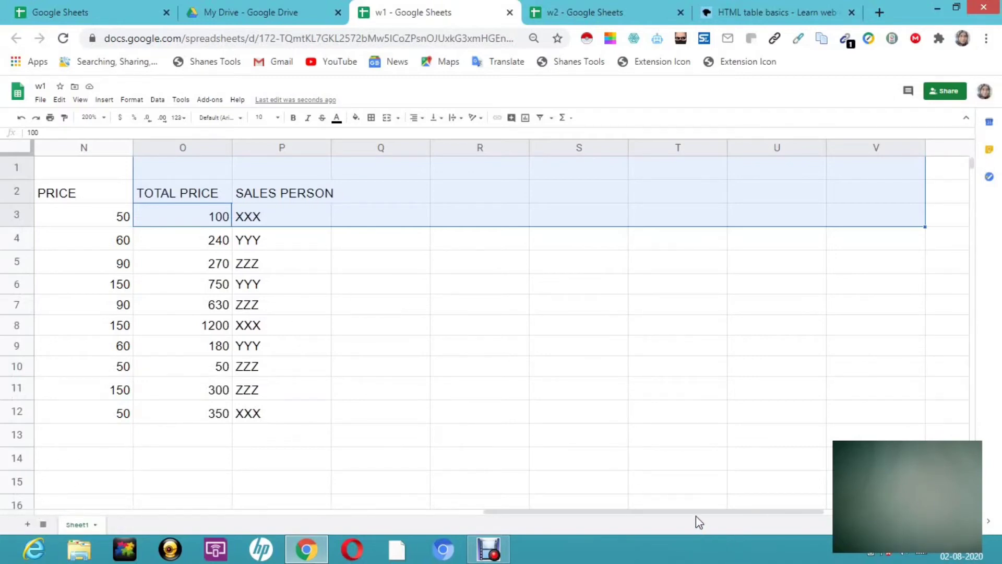
{"action": "left_click_drag", "start_coordinate": [696, 516], "coordinate": [371, 517]}
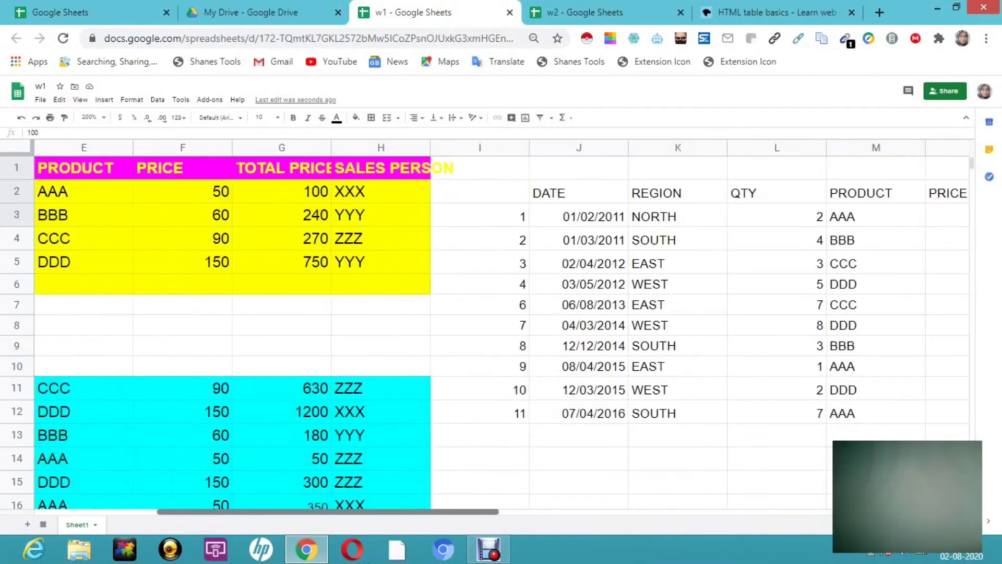
{"action": "left_click_drag", "start_coordinate": [367, 561], "coordinate": [352, 561]}
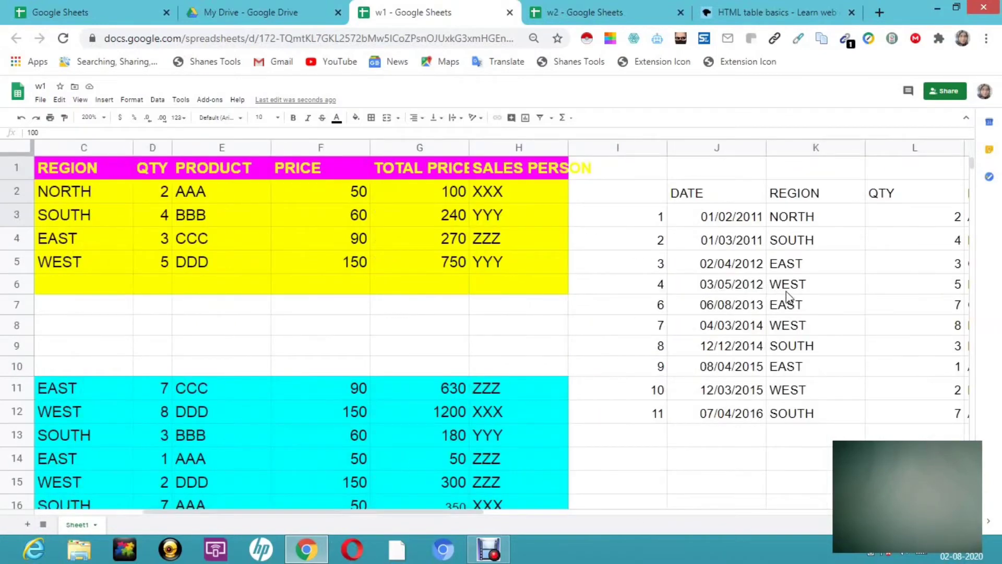
- View I2's QUERY formula, then bring up the Windows Start screen
{"action": "triple_click", "coordinate": [635, 190]}
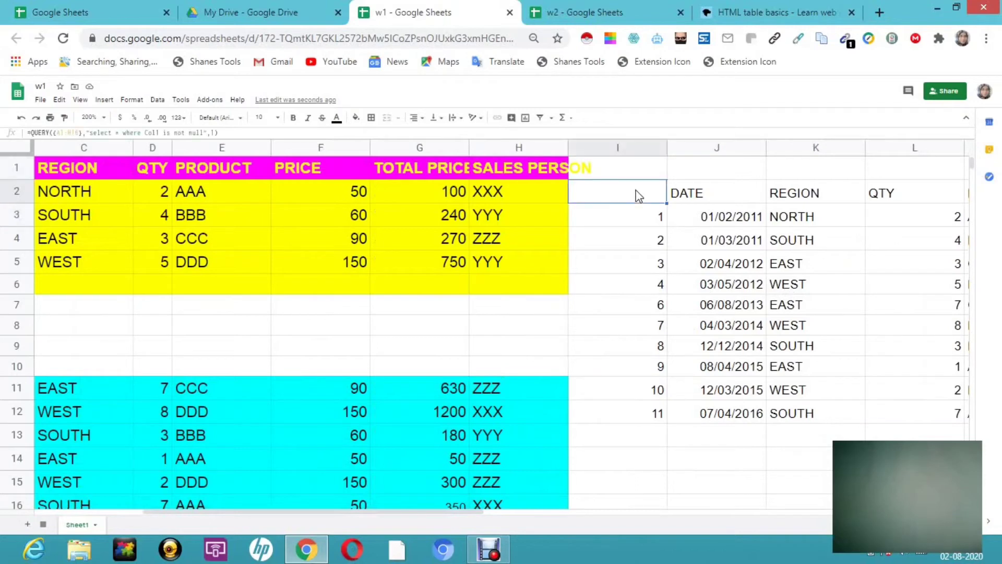
{"action": "left_click", "coordinate": [599, 204]}
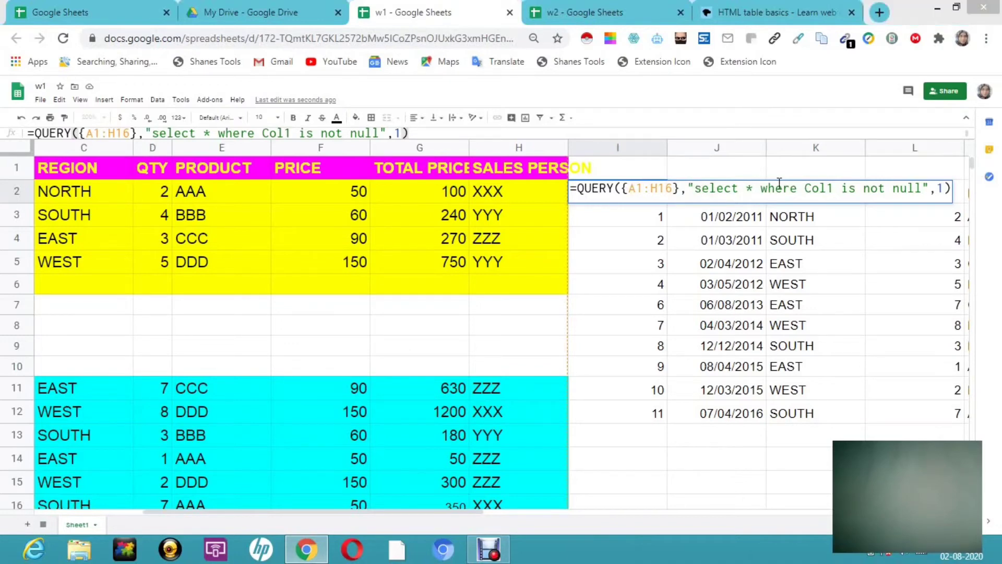
{"action": "key", "text": "super+c"}
{"action": "key", "text": "super+c"}
{"action": "key", "text": "super+c"}
{"action": "key", "text": "super"}
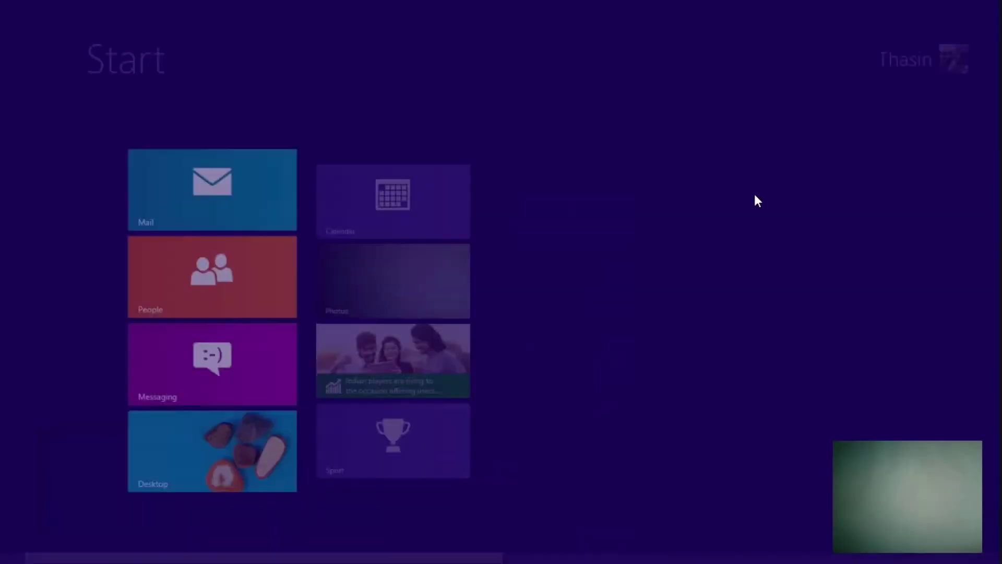
- Go back to the desktop spreadsheet and select the full QUERY formula text in I2
{"action": "left_click", "coordinate": [203, 475]}
{"action": "key", "text": "ctrl+a"}
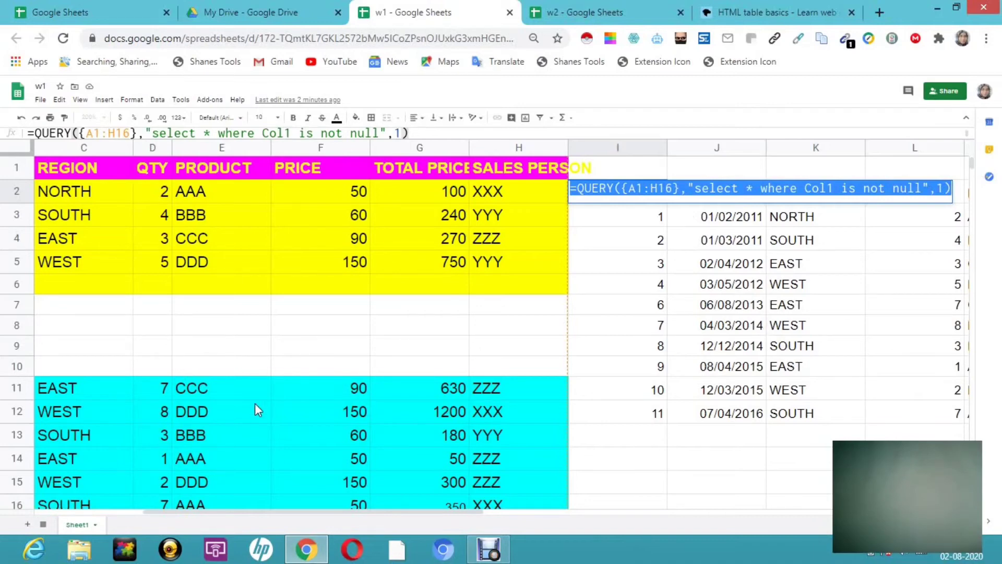
- Delete the contents of A4:H6 in the yellow sales table, then check the updated QUERY output to the right
{"action": "left_click", "coordinate": [120, 516]}
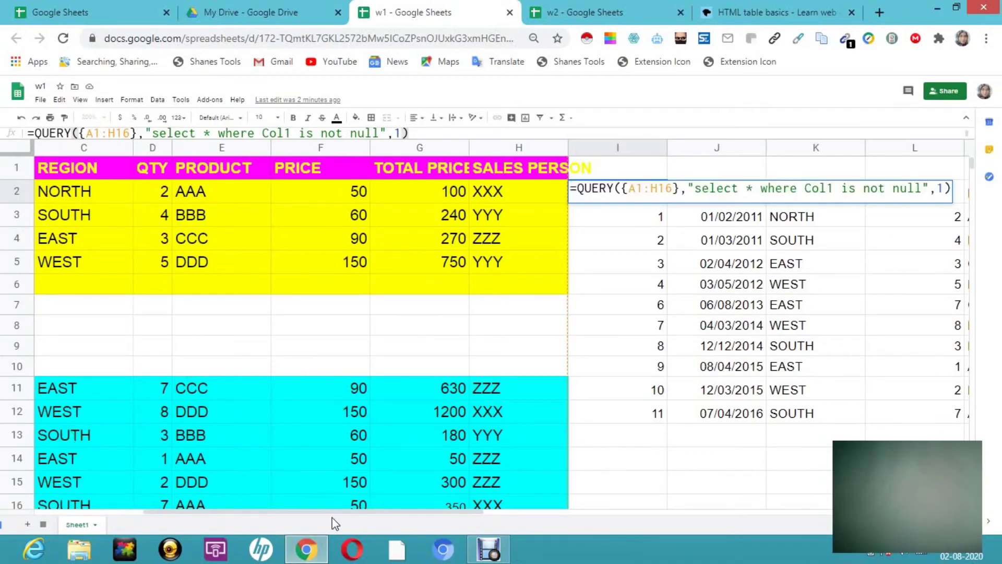
{"action": "left_click_drag", "start_coordinate": [332, 512], "coordinate": [65, 542]}
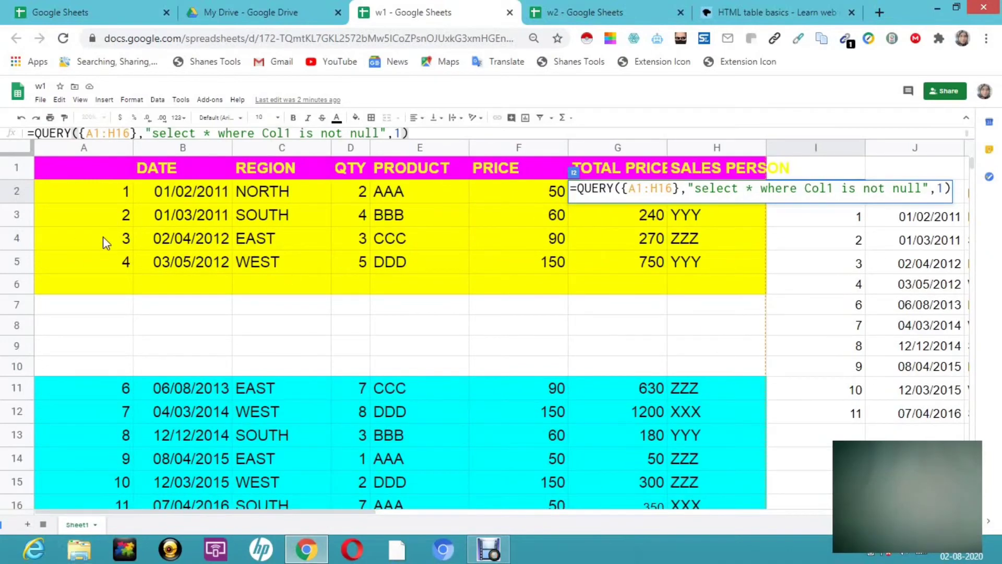
{"action": "left_click_drag", "start_coordinate": [102, 237], "coordinate": [99, 284]}
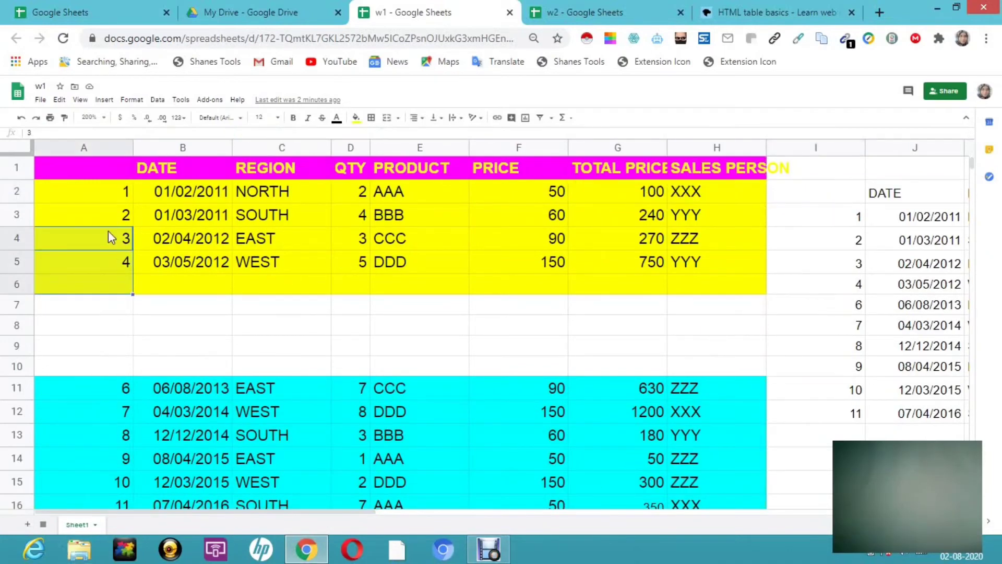
{"action": "left_click_drag", "start_coordinate": [108, 230], "coordinate": [767, 289]}
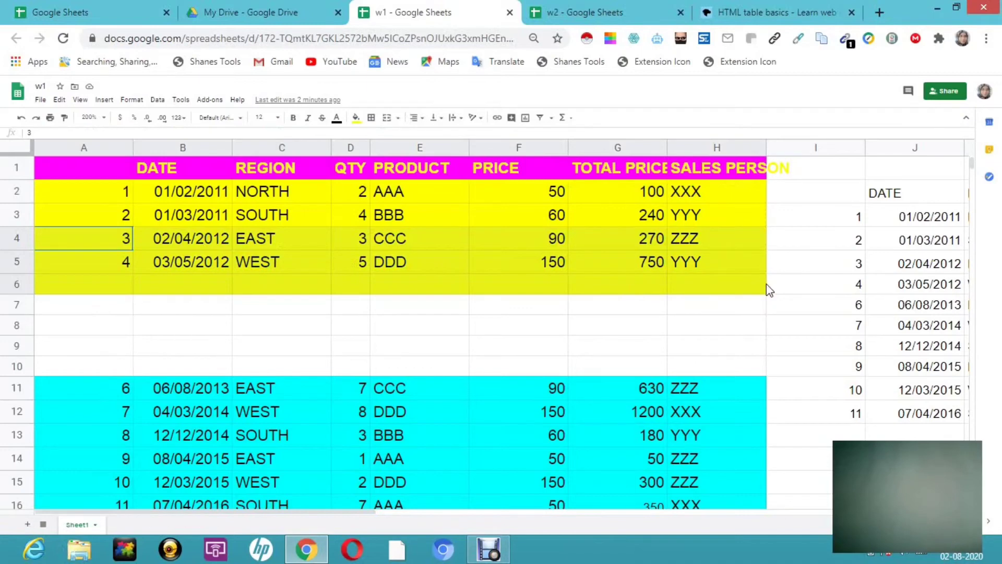
{"action": "key", "text": "Delete"}
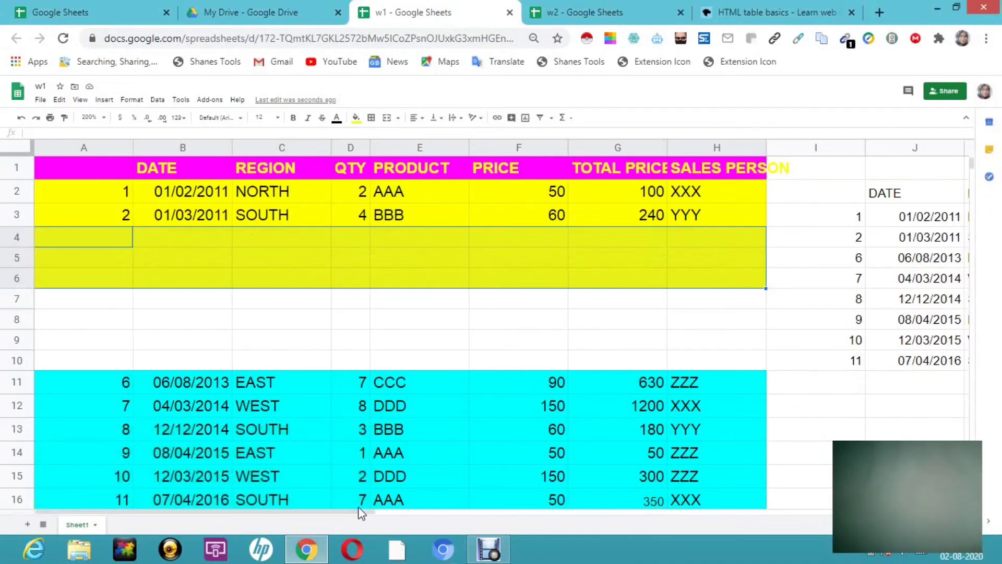
{"action": "left_click_drag", "start_coordinate": [359, 512], "coordinate": [559, 513]}
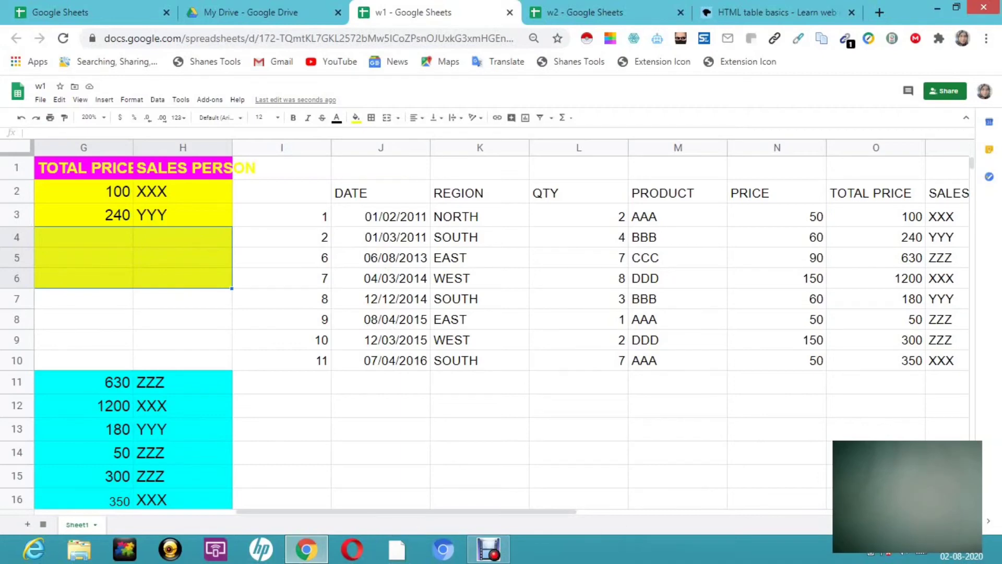
{"action": "left_click", "coordinate": [766, 13]}
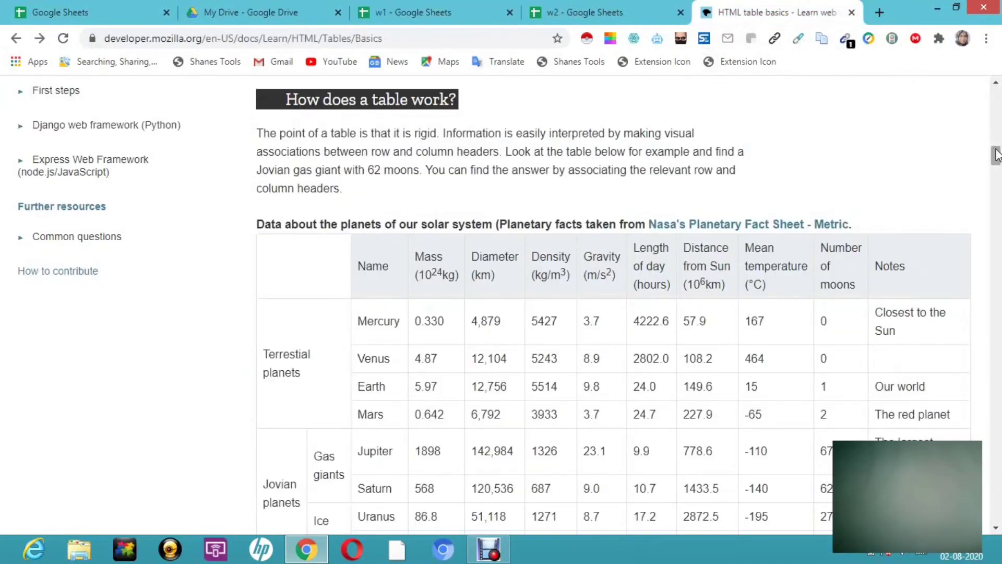
{"action": "scroll", "coordinate": [996, 155], "scroll_direction": "up", "scroll_amount": 4}
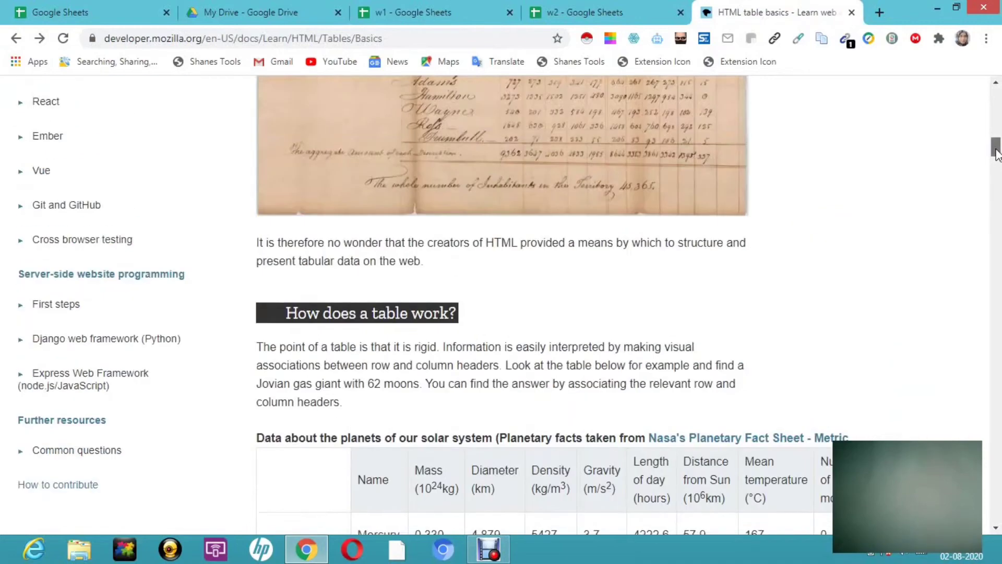
{"action": "scroll", "coordinate": [996, 155], "scroll_direction": "up", "scroll_amount": 12}
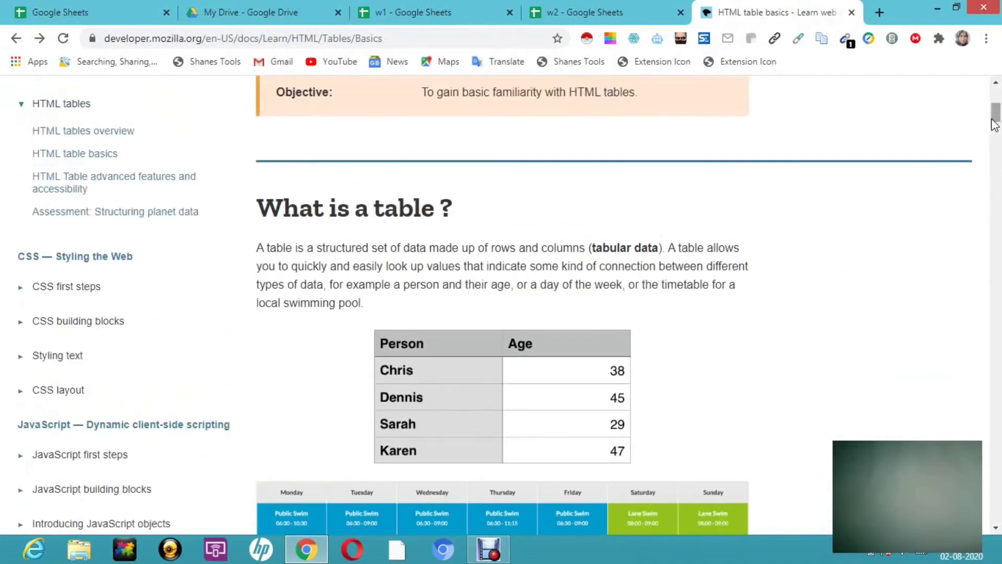
{"action": "left_click_drag", "start_coordinate": [993, 124], "coordinate": [996, 94]}
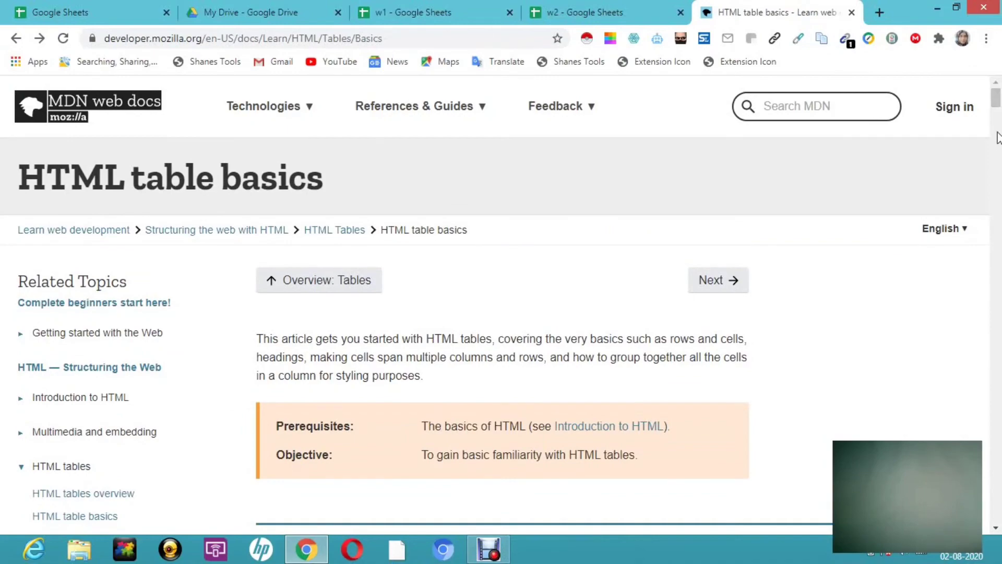
{"action": "left_click_drag", "start_coordinate": [997, 98], "coordinate": [996, 155]}
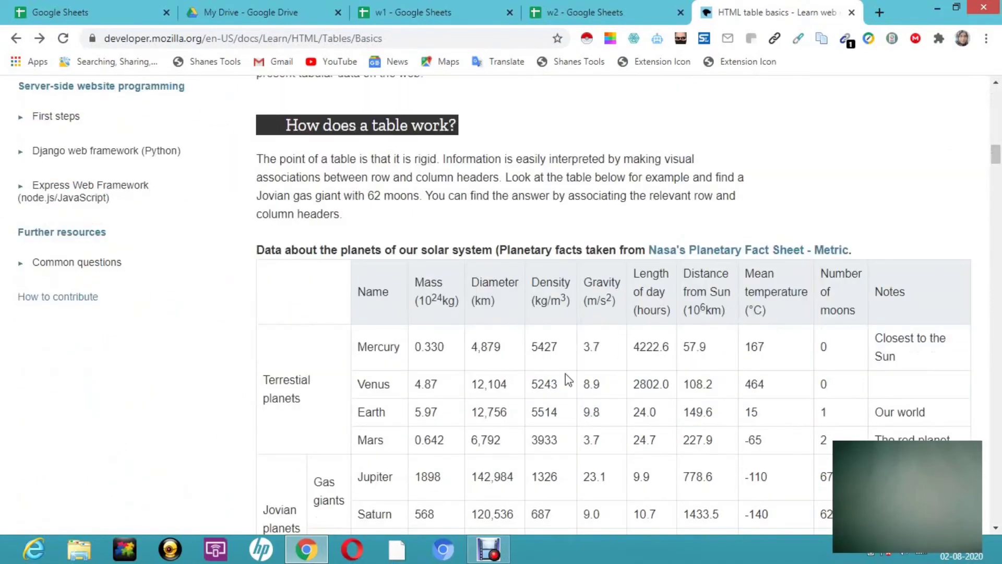
{"action": "left_click", "coordinate": [467, 14]}
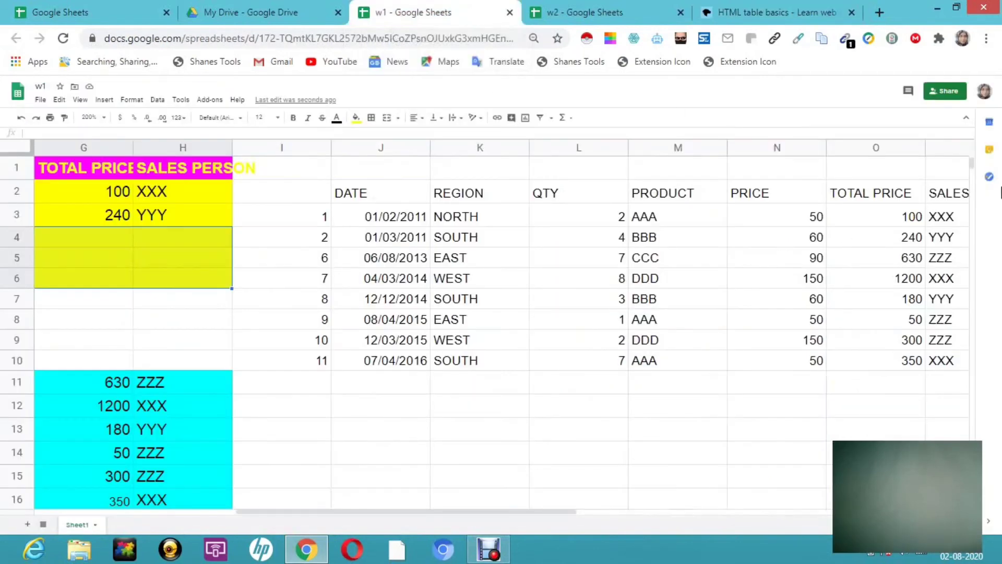
- In empty cell G117, begin the formula =IMPORTHTML(" ready for a web address
{"action": "mouse_move", "coordinate": [996, 157]}
{"action": "left_click_drag", "start_coordinate": [970, 164], "coordinate": [971, 201]}
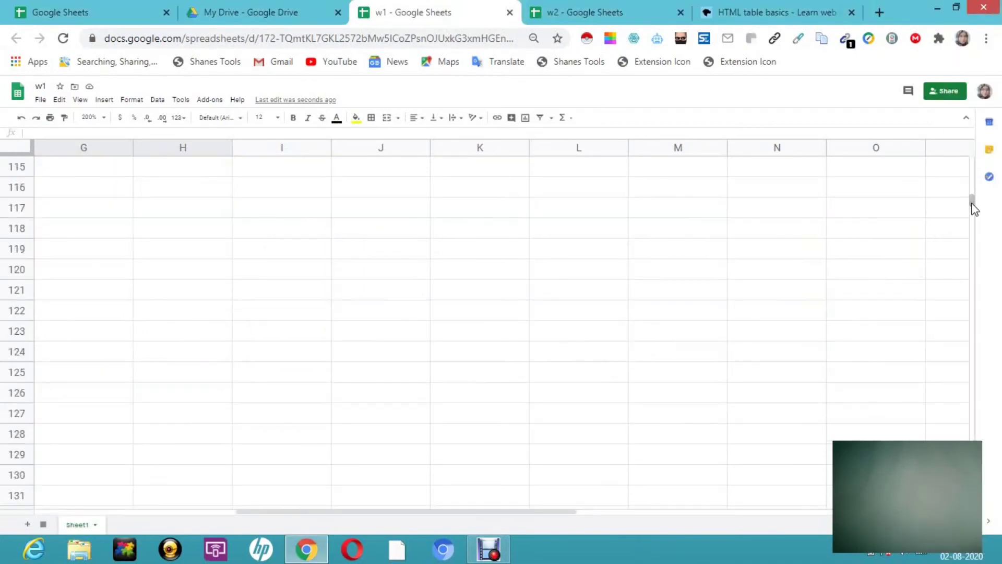
{"action": "left_click", "coordinate": [79, 208]}
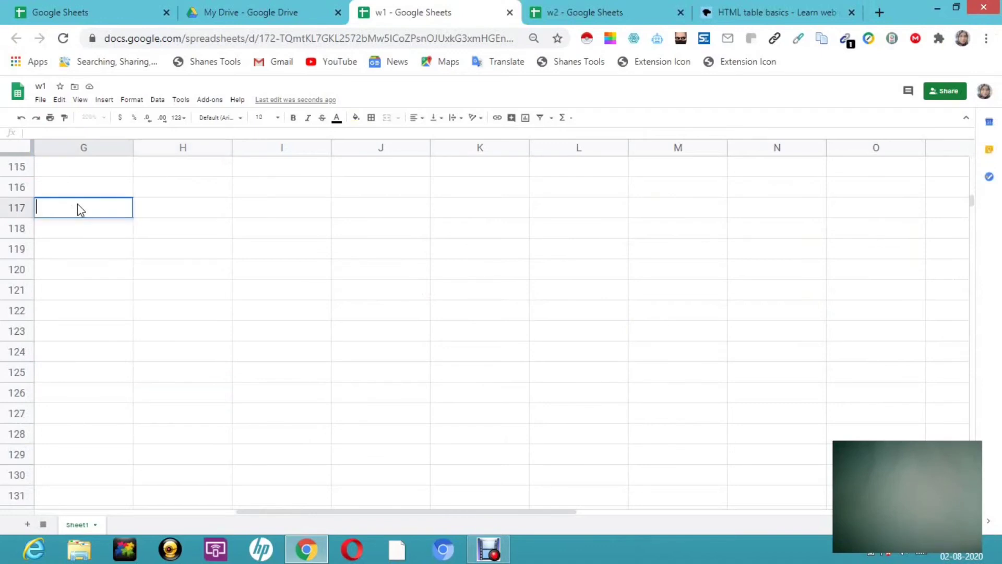
{"action": "type", "text": "="}
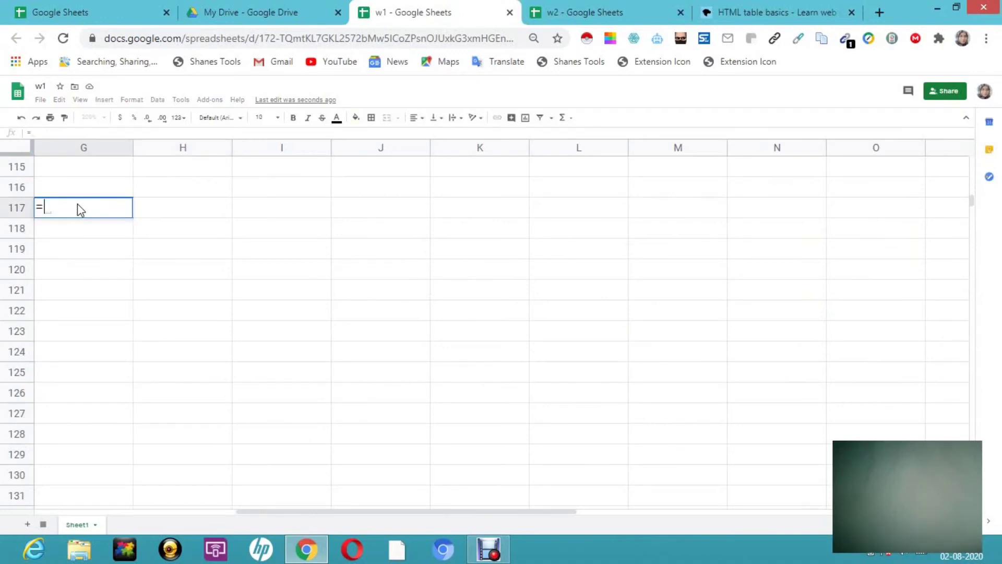
{"action": "type", "text": "import"}
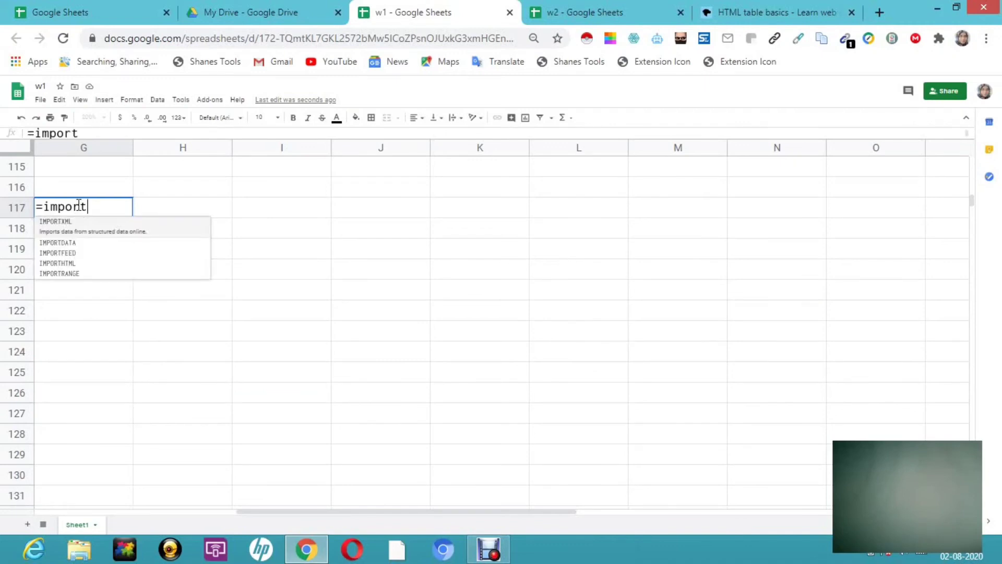
{"action": "left_click", "coordinate": [72, 255]}
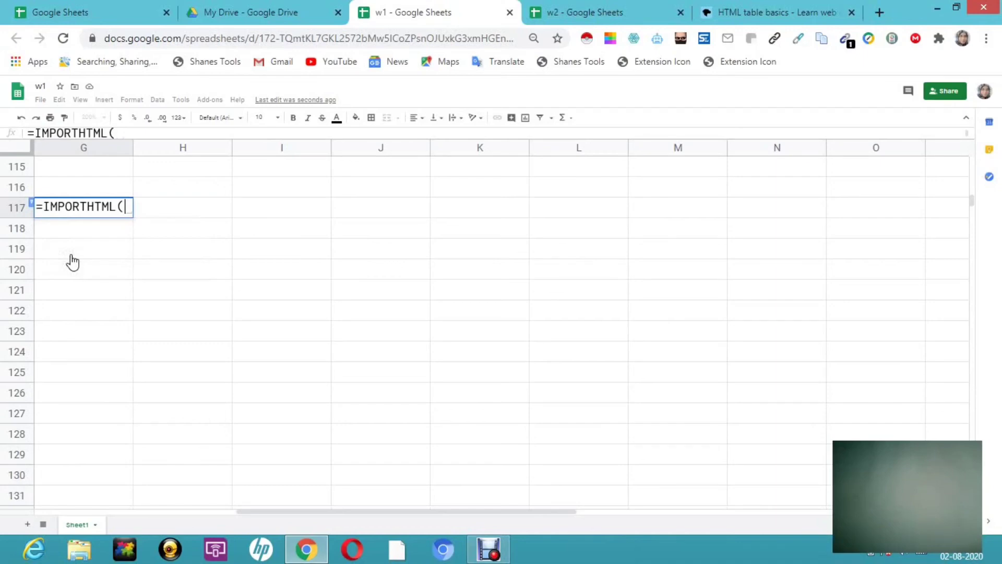
{"action": "type", "text": "("}
{"action": "key", "text": "BackSpace"}
{"action": "type", "text": "\""}
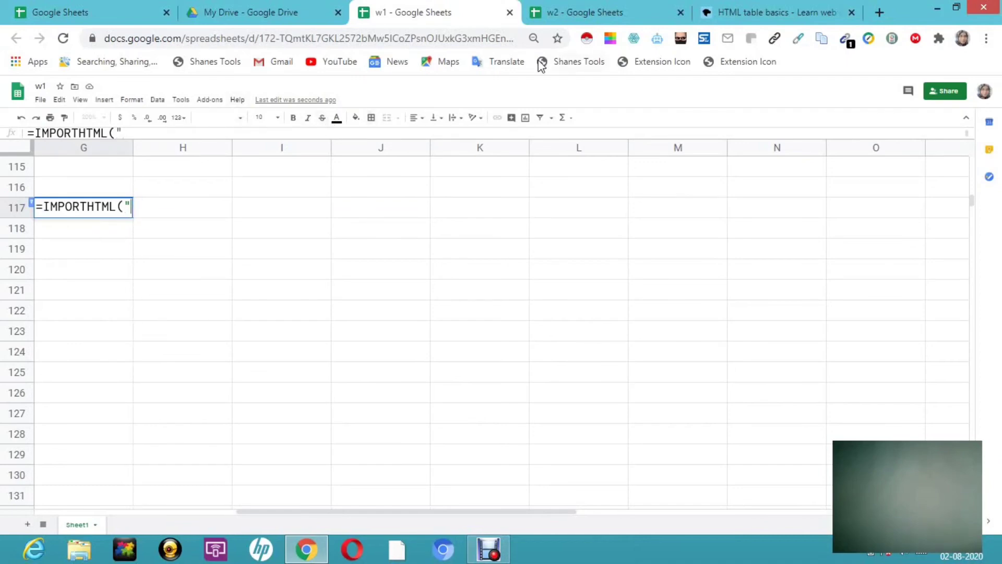
- Copy the MDN HTML table basics page URL and return to the w1 spreadsheet
{"action": "left_click", "coordinate": [769, 12]}
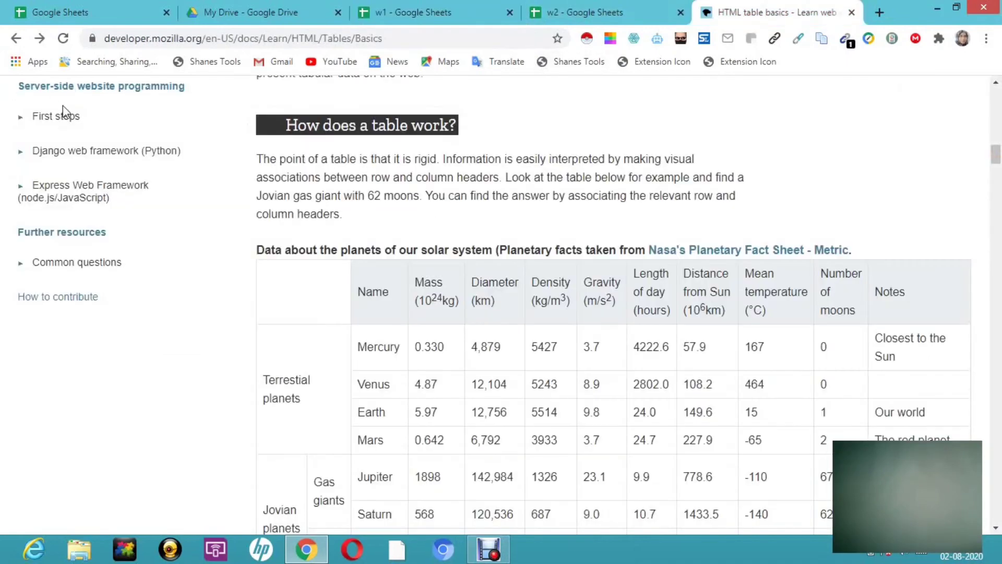
{"action": "left_click", "coordinate": [117, 36]}
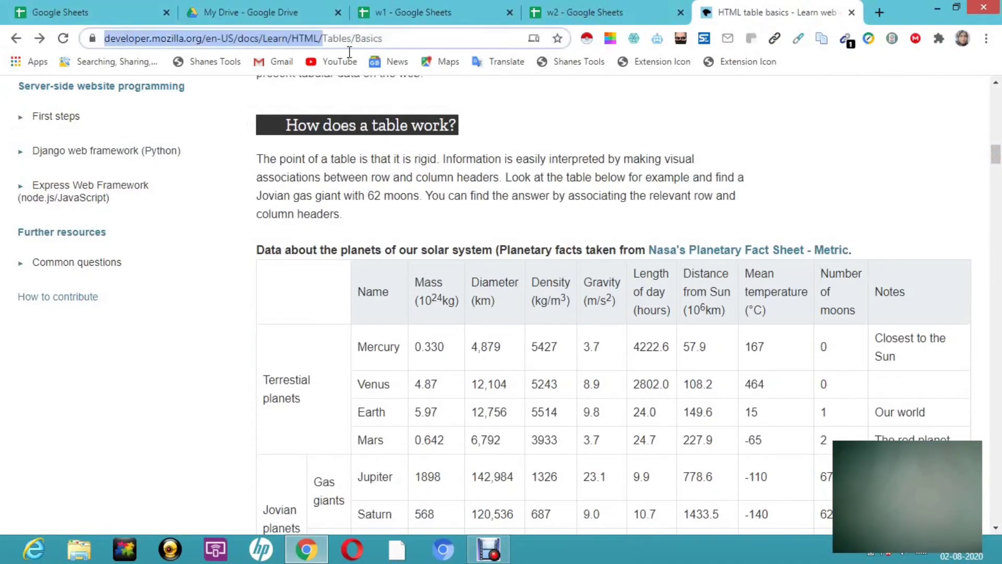
{"action": "right_click", "coordinate": [311, 33]}
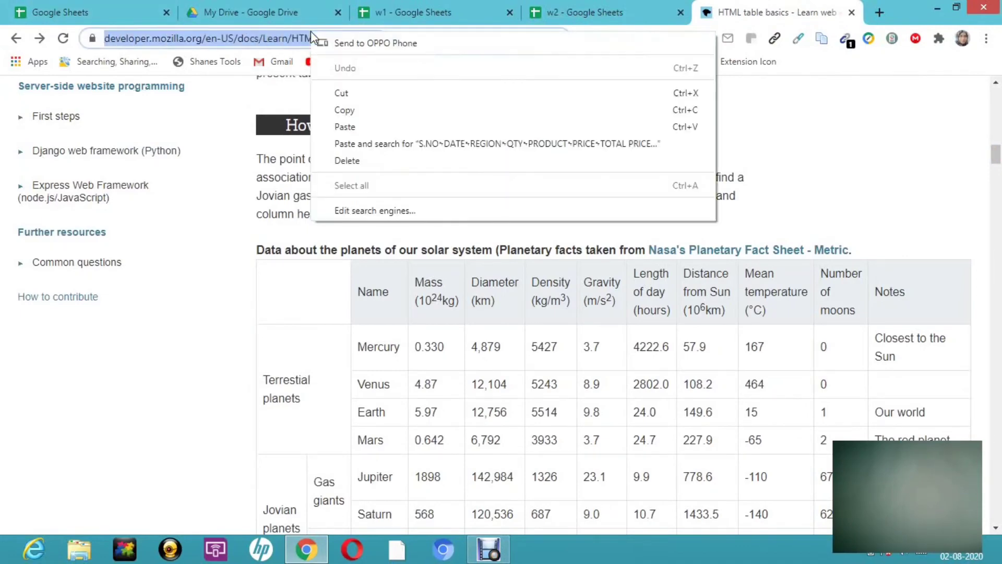
{"action": "left_click", "coordinate": [364, 110]}
{"action": "left_click", "coordinate": [410, 10]}
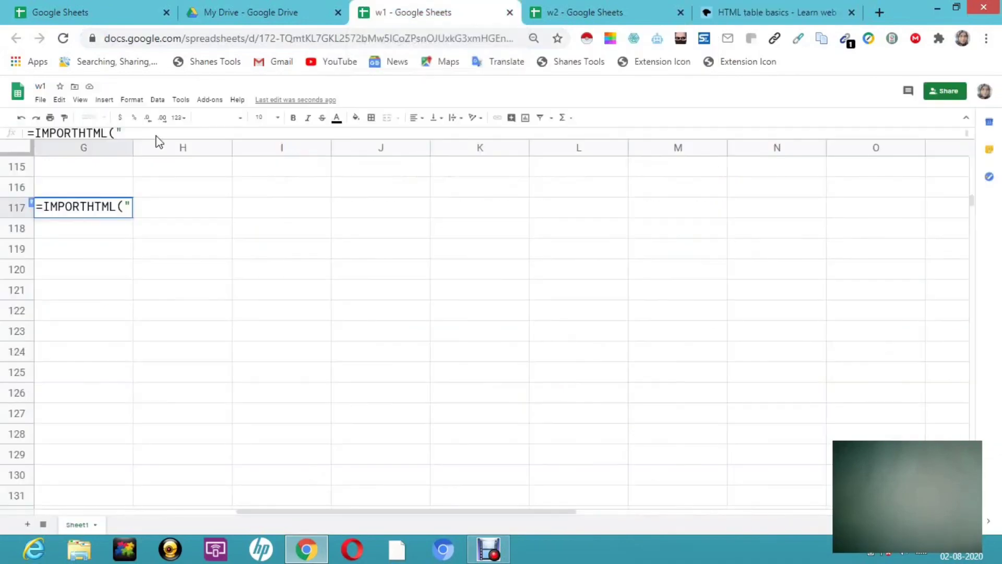
- Finish G117 as =IMPORTHTML("<MDN URL>","table",1) to import the page's first table
{"action": "right_click", "coordinate": [130, 205]}
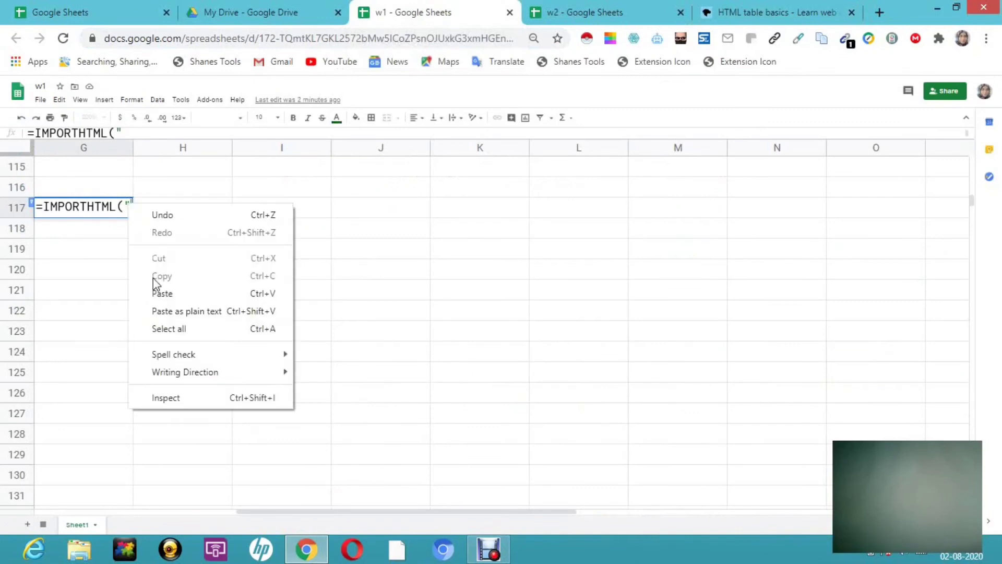
{"action": "left_click", "coordinate": [160, 293]}
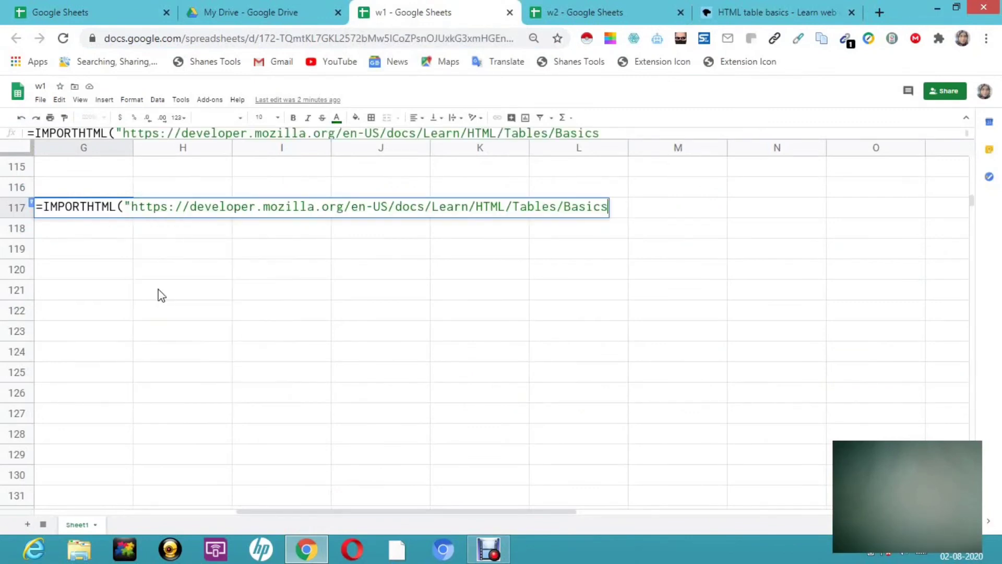
{"action": "type", "text": "\",t"}
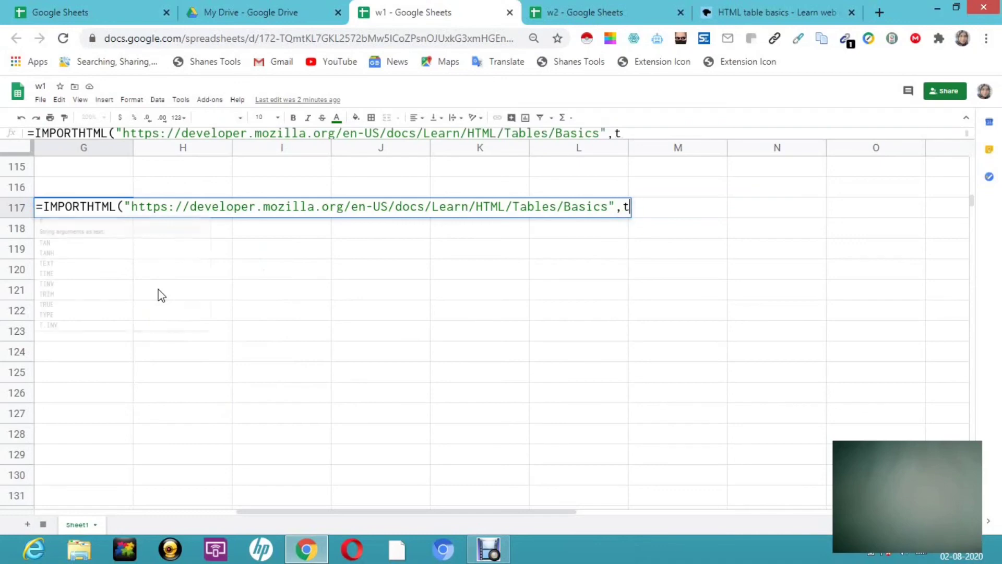
{"action": "type", "text": "aa"}
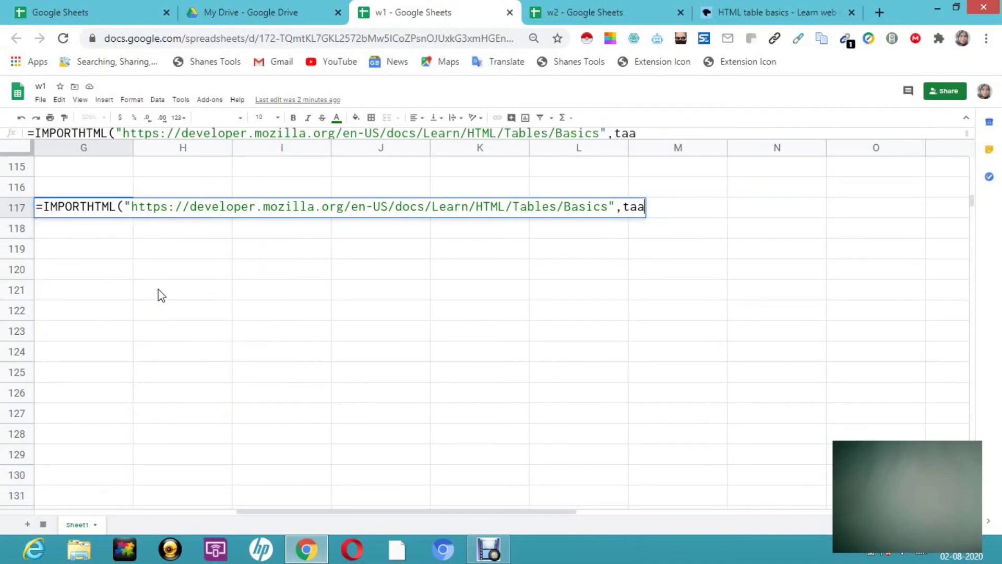
{"action": "key", "text": "BackSpace"}
{"action": "type", "text": "ble"}
{"action": "left_click", "coordinate": [623, 207]}
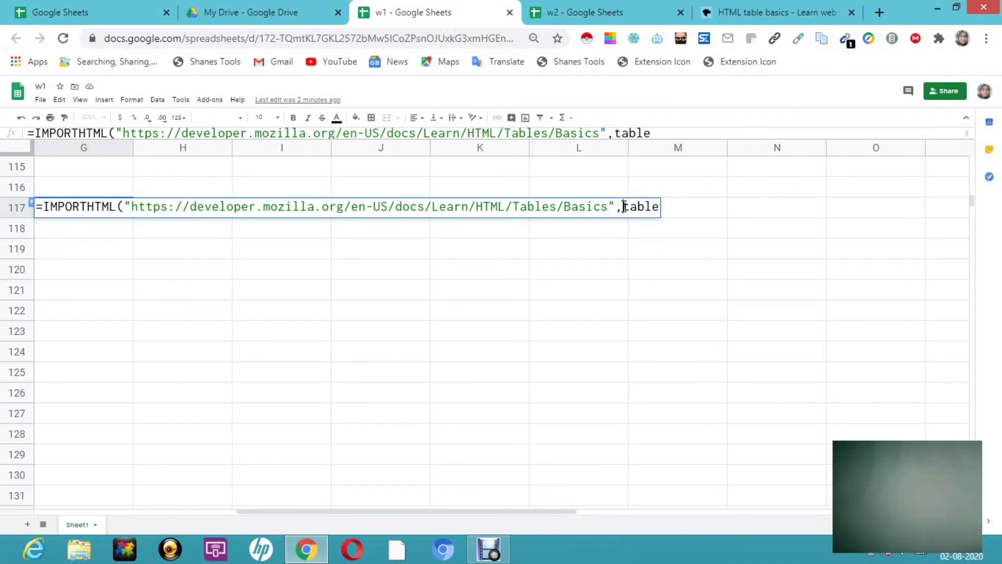
{"action": "type", "text": "\""}
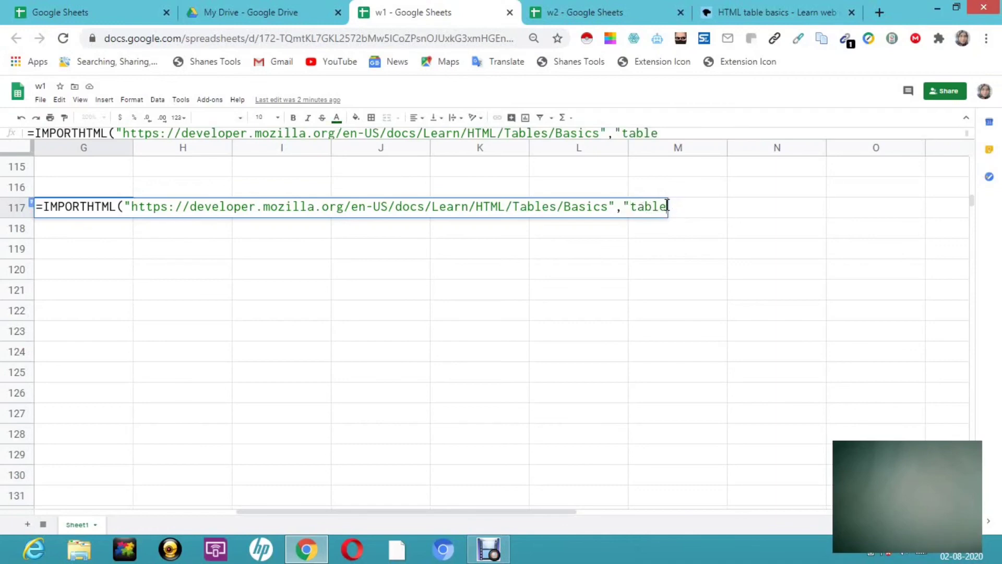
{"action": "left_click", "coordinate": [667, 206]}
{"action": "type", "text": "\","}
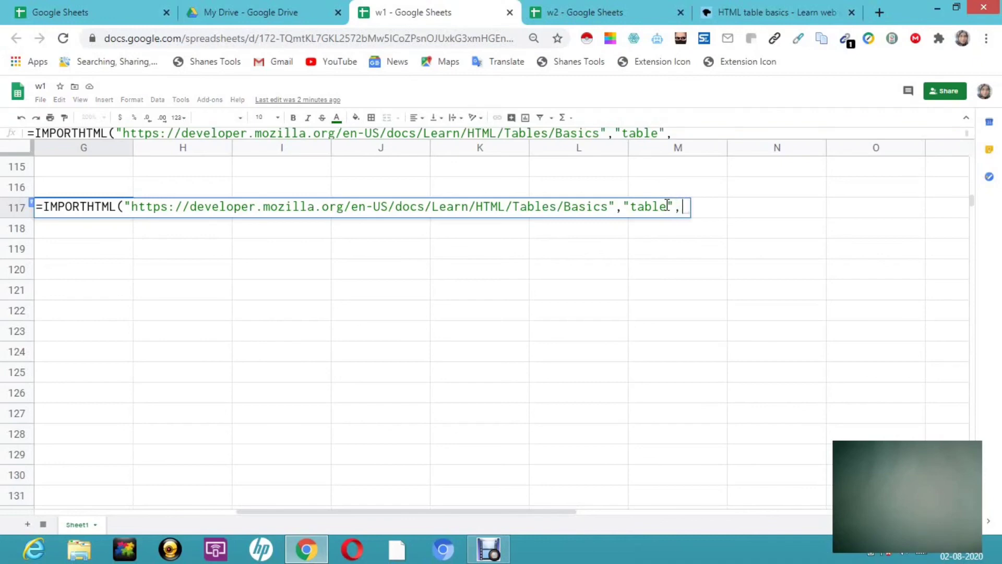
{"action": "type", "text": "1)"}
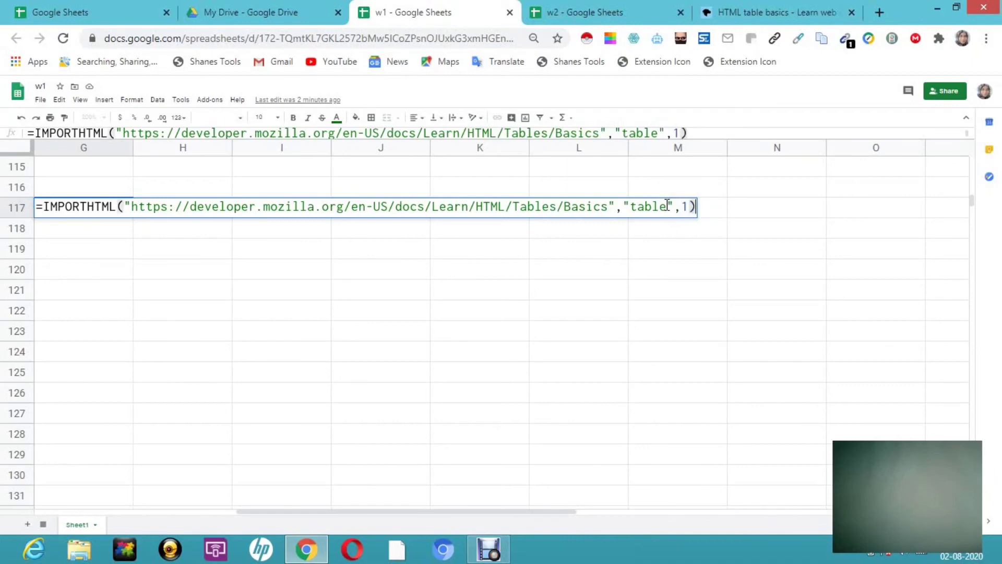
{"action": "key", "text": "Return"}
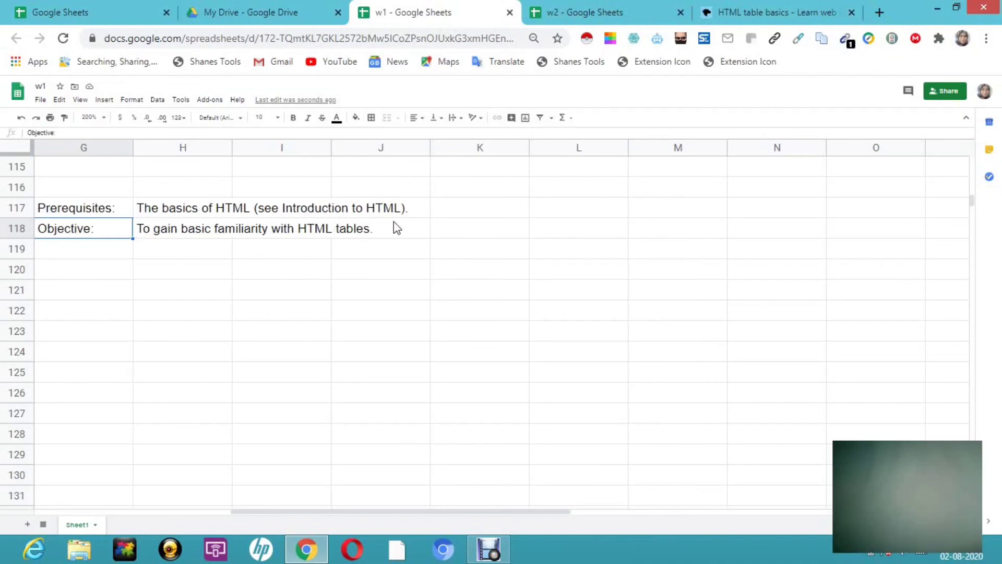
{"action": "left_click", "coordinate": [765, 13]}
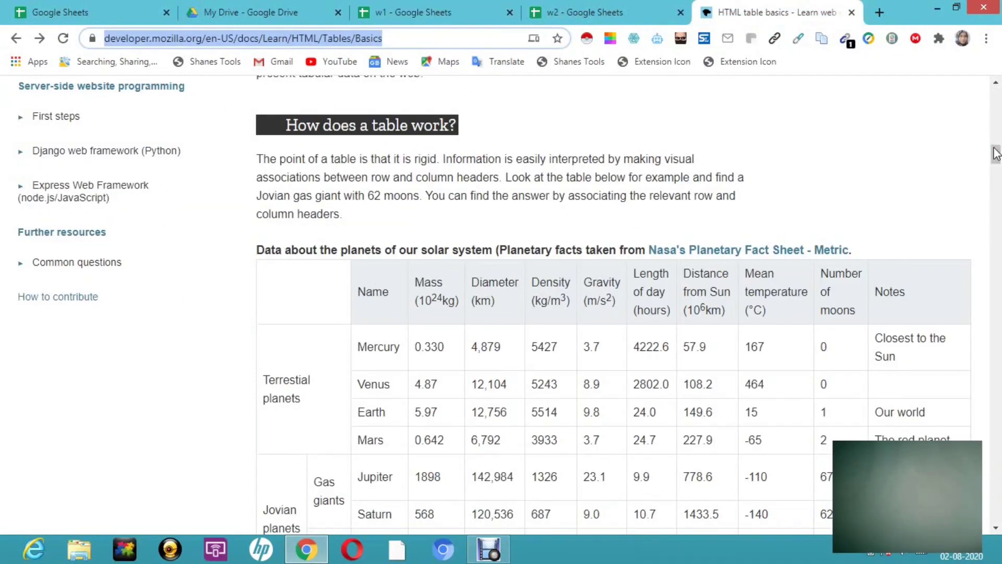
{"action": "left_click_drag", "start_coordinate": [996, 154], "coordinate": [998, 103]}
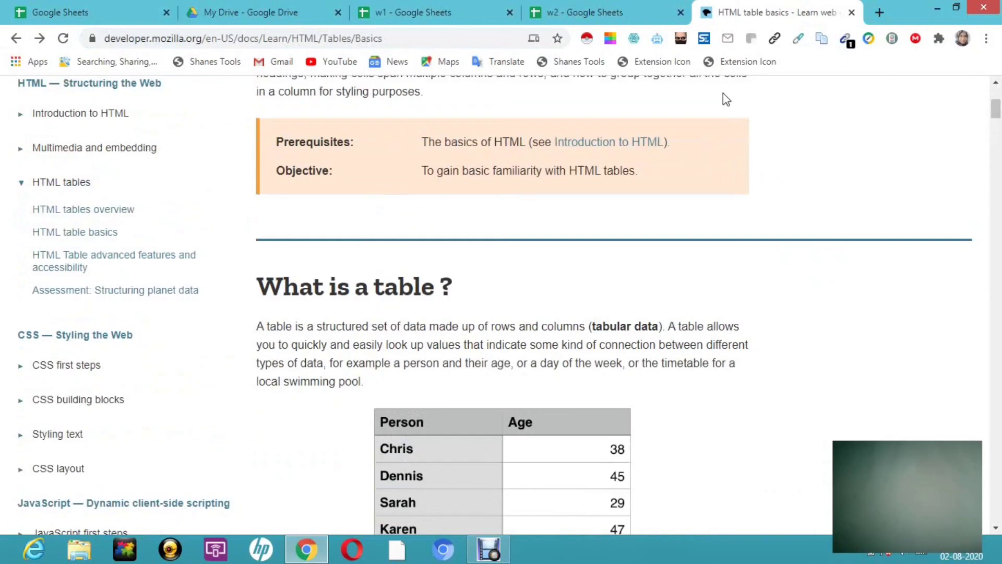
{"action": "left_click", "coordinate": [446, 18]}
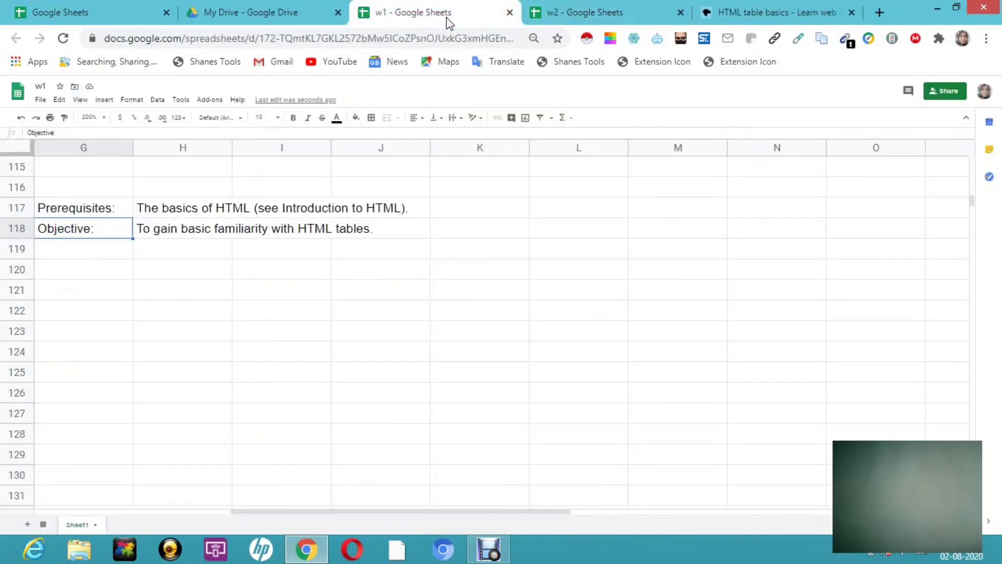
- Change the IMPORTHTML table index in G117 from 1 to 2 to load the planets table
{"action": "left_click", "coordinate": [75, 209]}
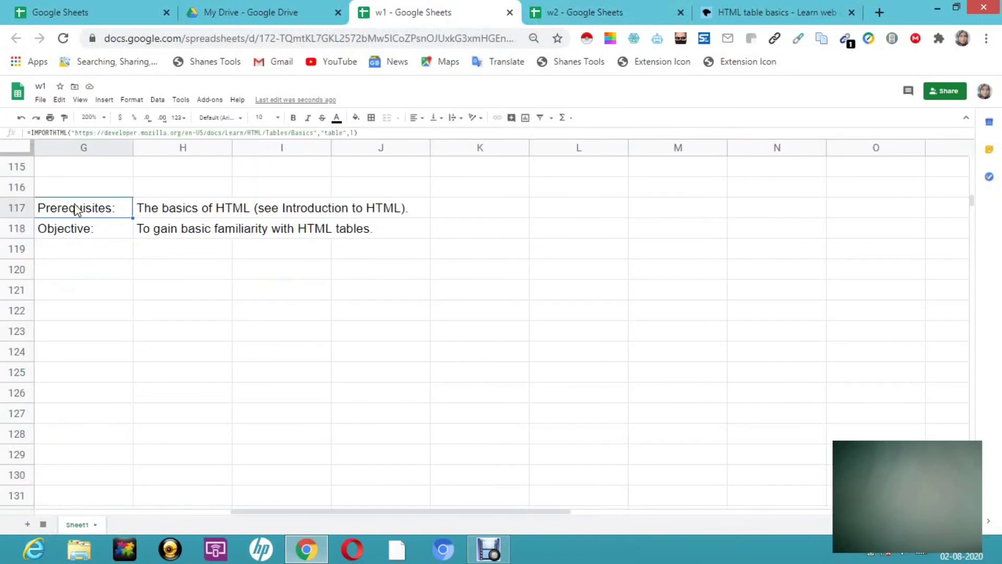
{"action": "double_click", "coordinate": [76, 209]}
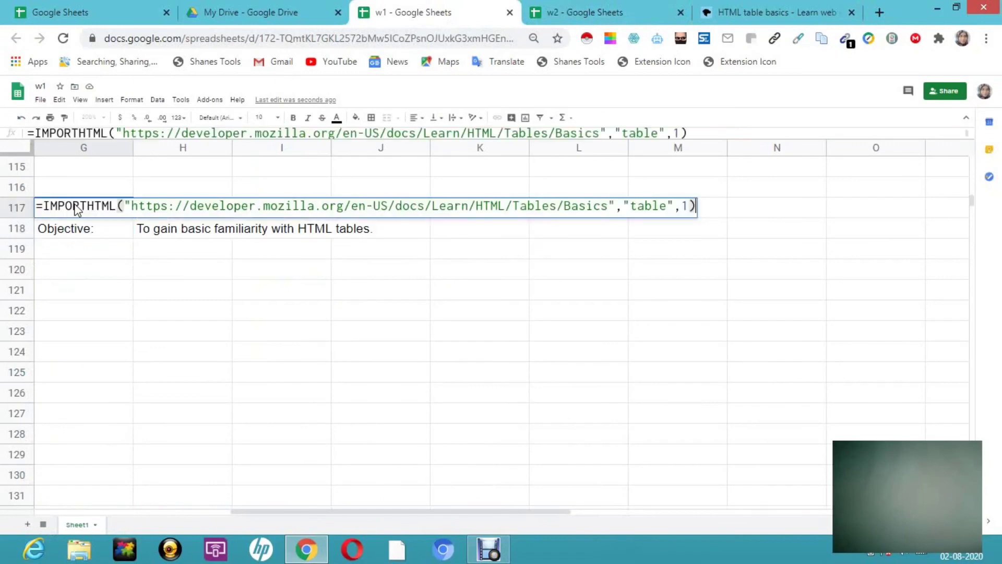
{"action": "left_click", "coordinate": [689, 207]}
{"action": "key", "text": "BackSpace"}
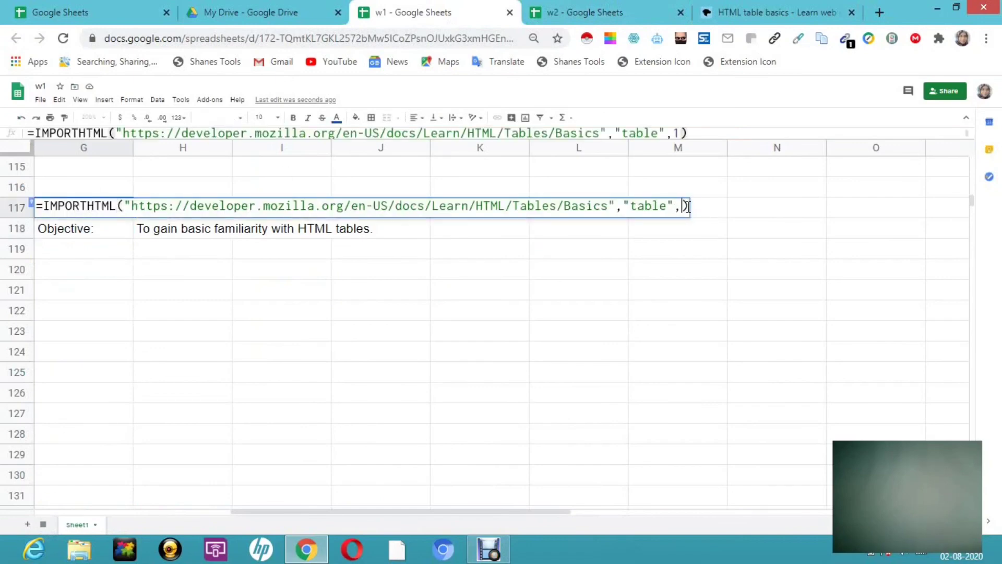
{"action": "type", "text": "2"}
{"action": "key", "text": "Return"}
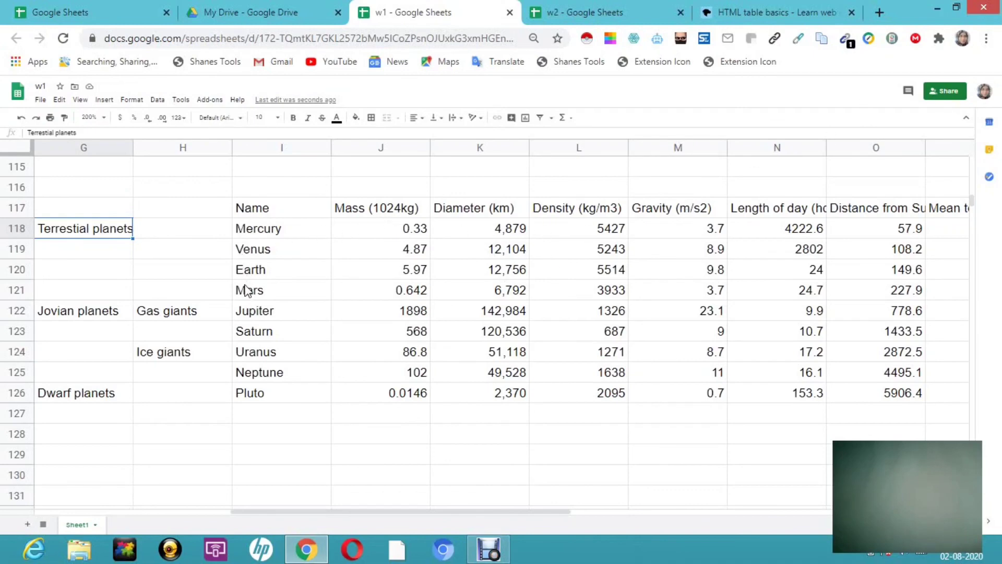
{"action": "left_click", "coordinate": [773, 7]}
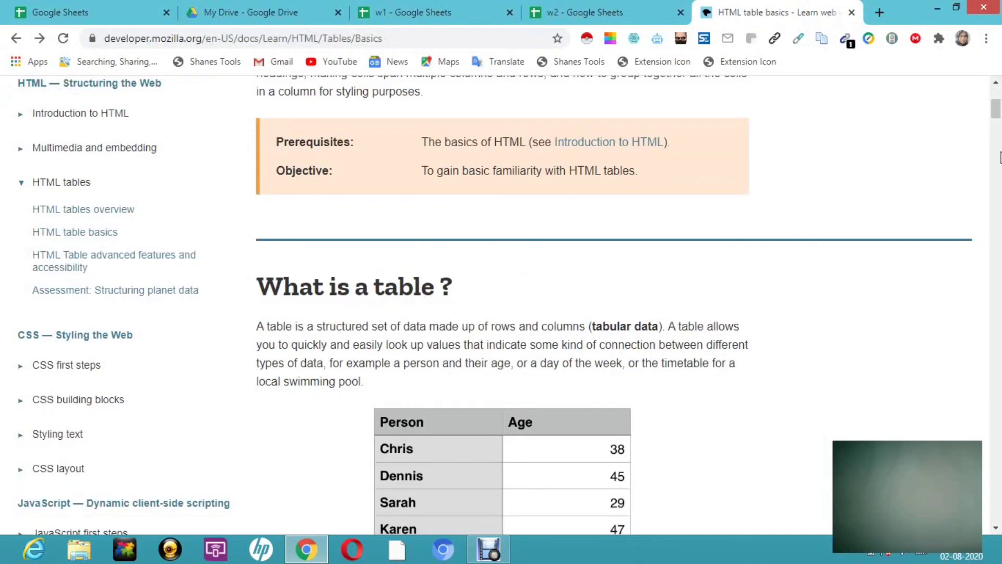
{"action": "left_click_drag", "start_coordinate": [995, 111], "coordinate": [999, 167]}
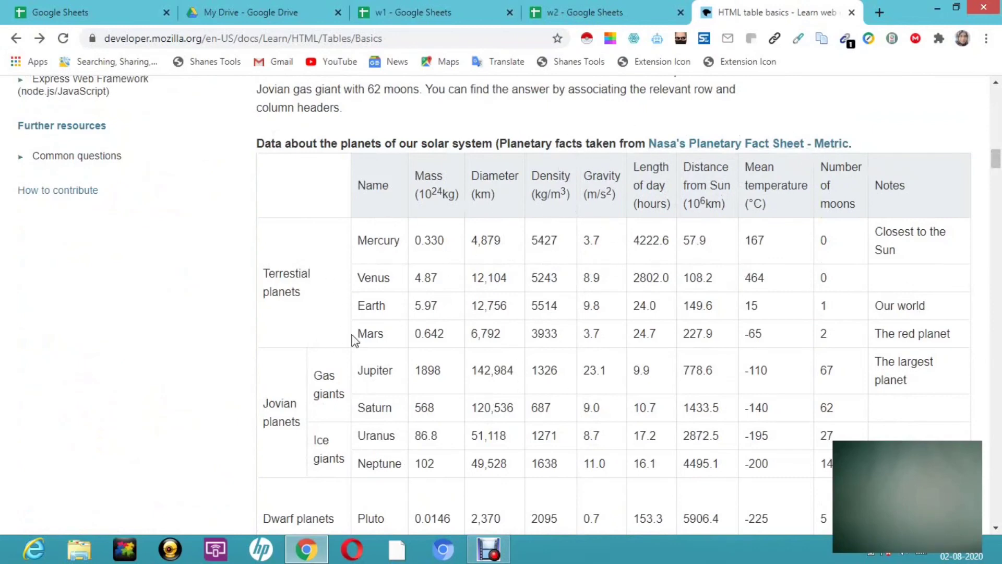
{"action": "left_click", "coordinate": [479, 19]}
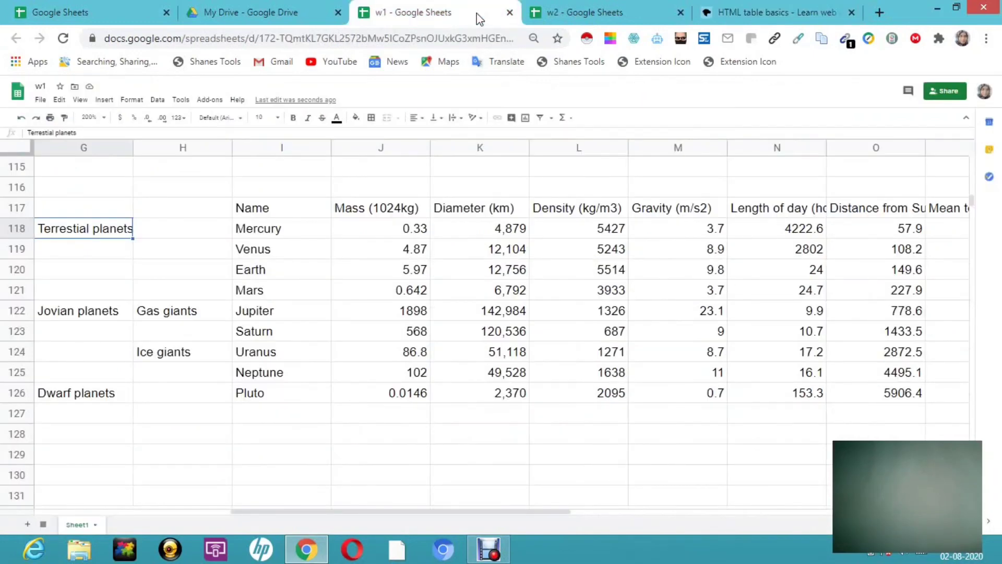